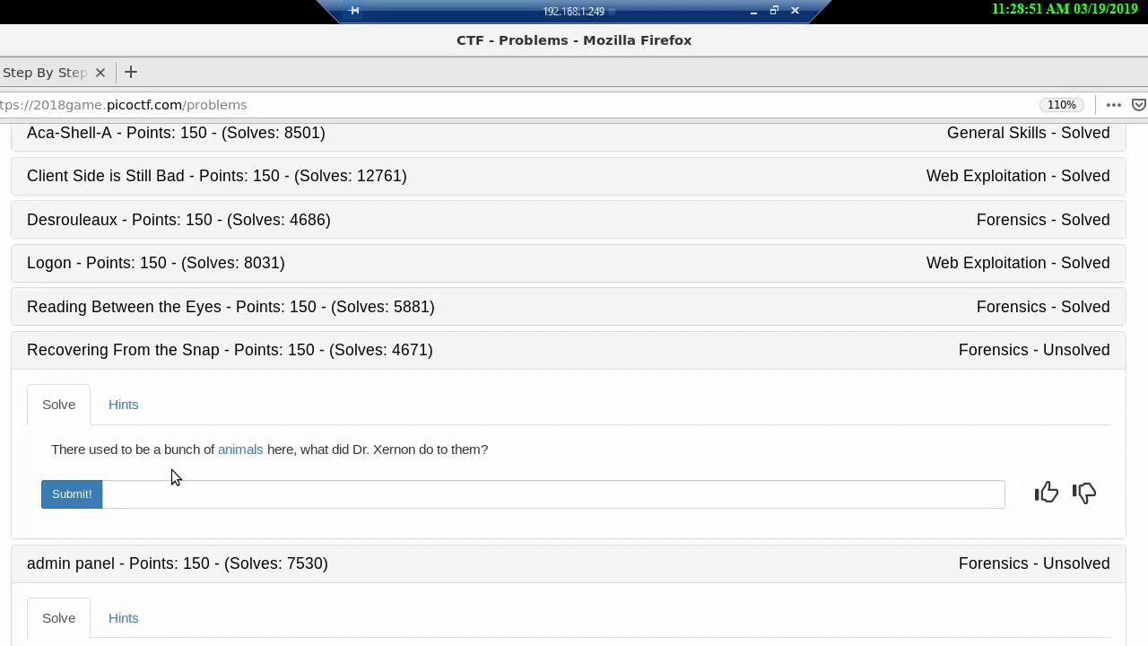
Read the hint for the Recovering From the Snap challenge and download the linked disk image animals.dd.
click(125, 405)
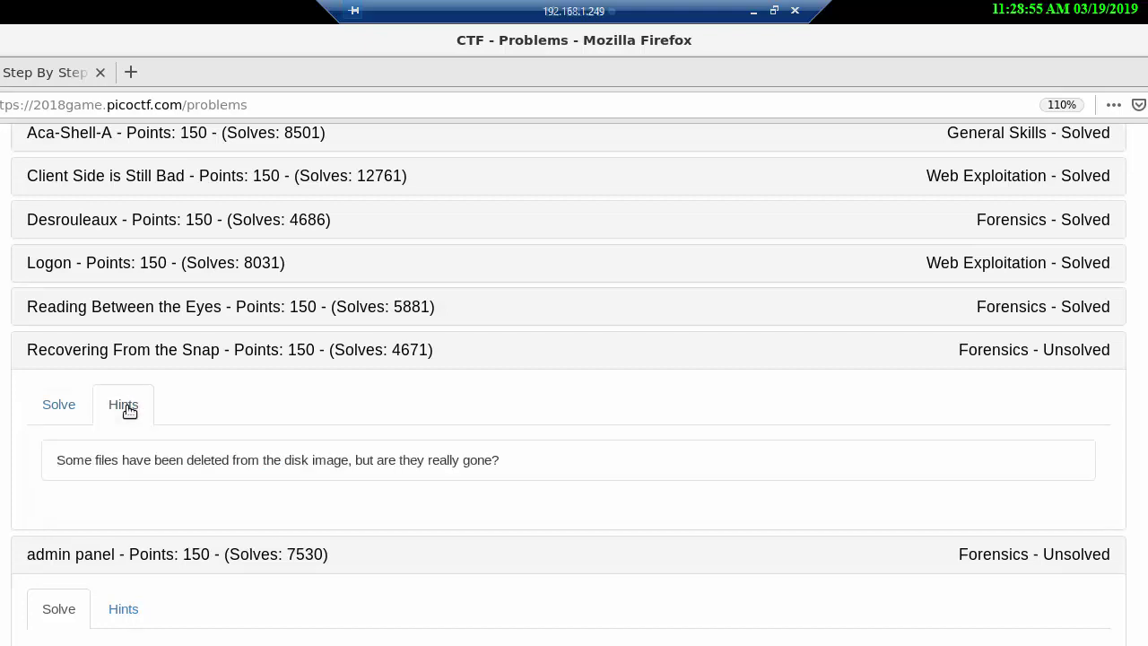
click(123, 418)
click(65, 408)
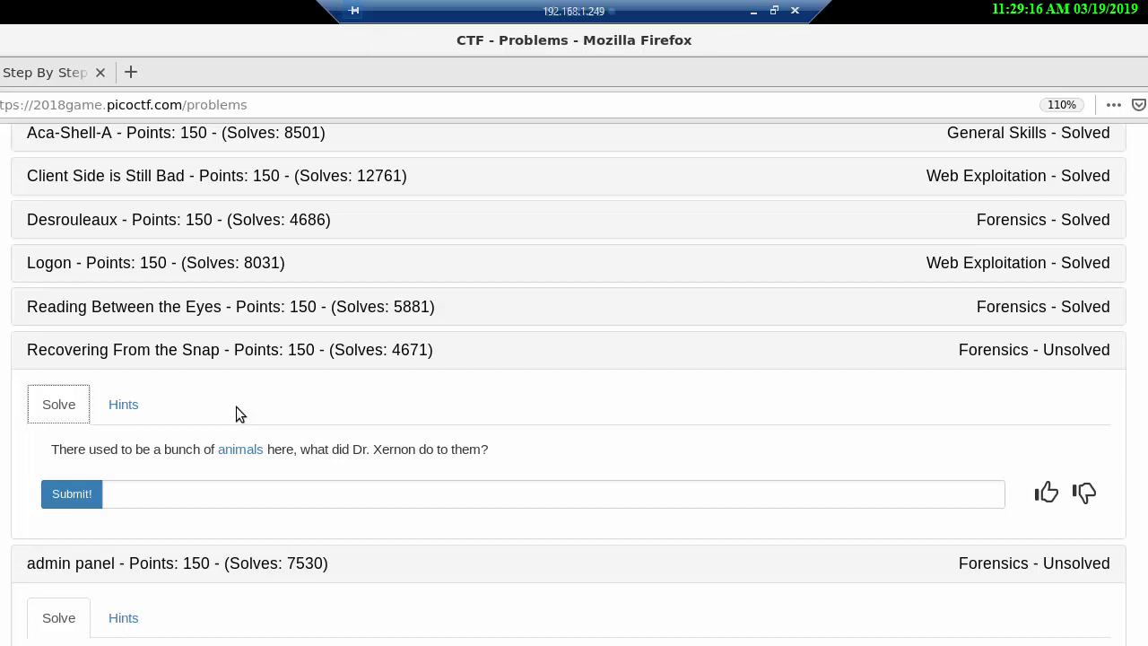
click(237, 456)
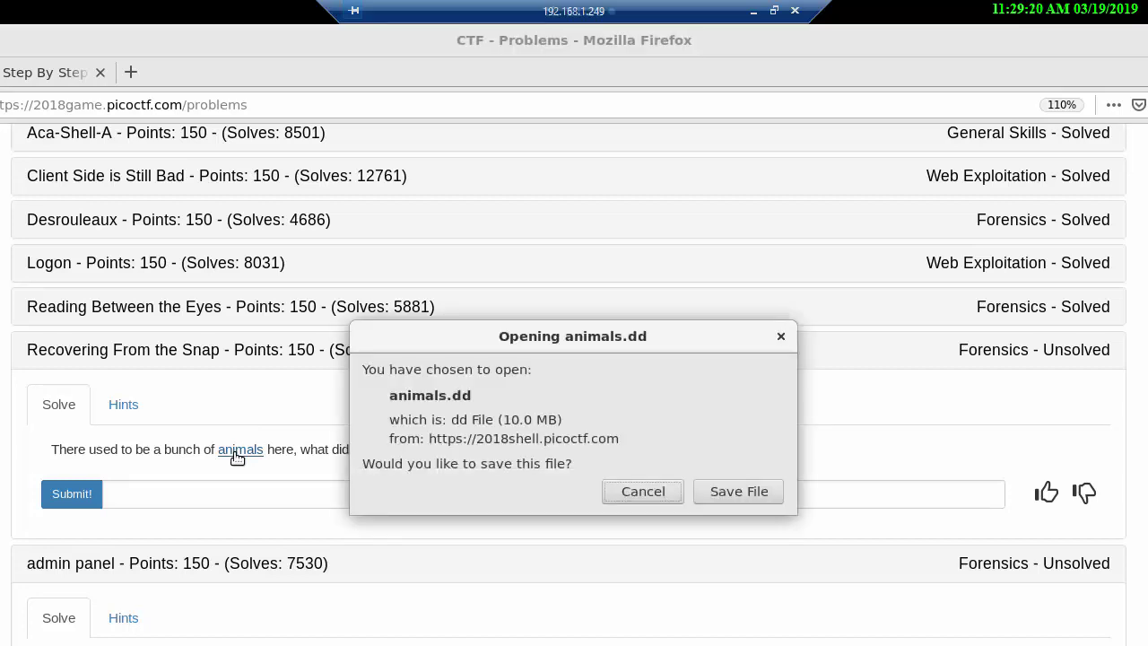
click(739, 496)
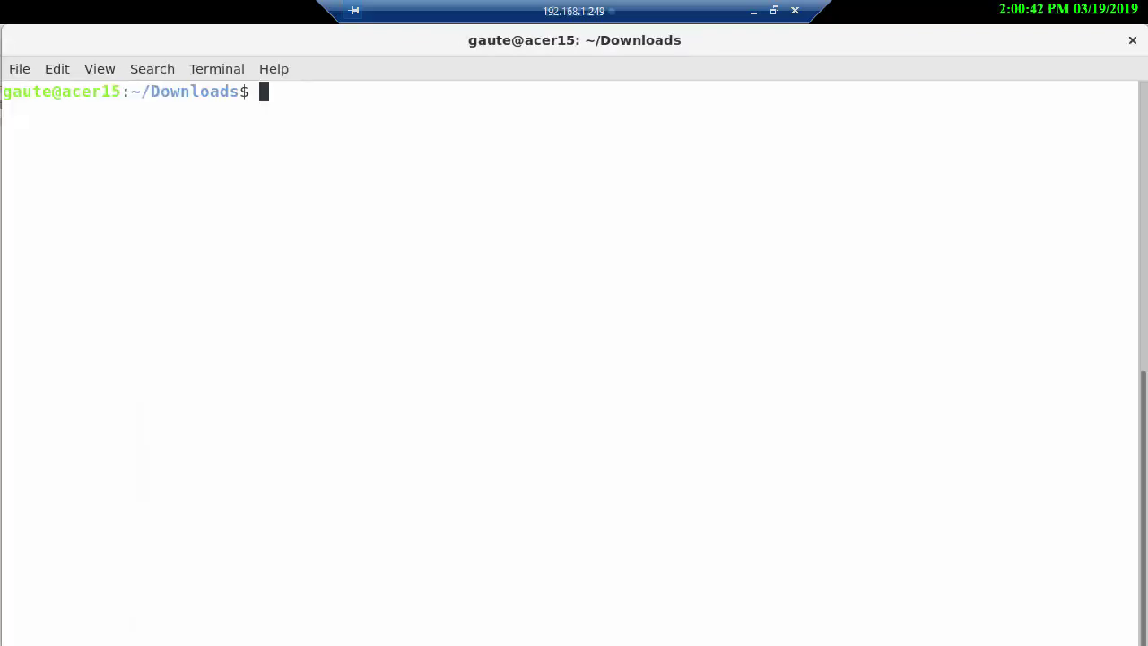
List the Downloads folder, create a directory named forensics in it and list the contents again.
text(ls)
key(Return)
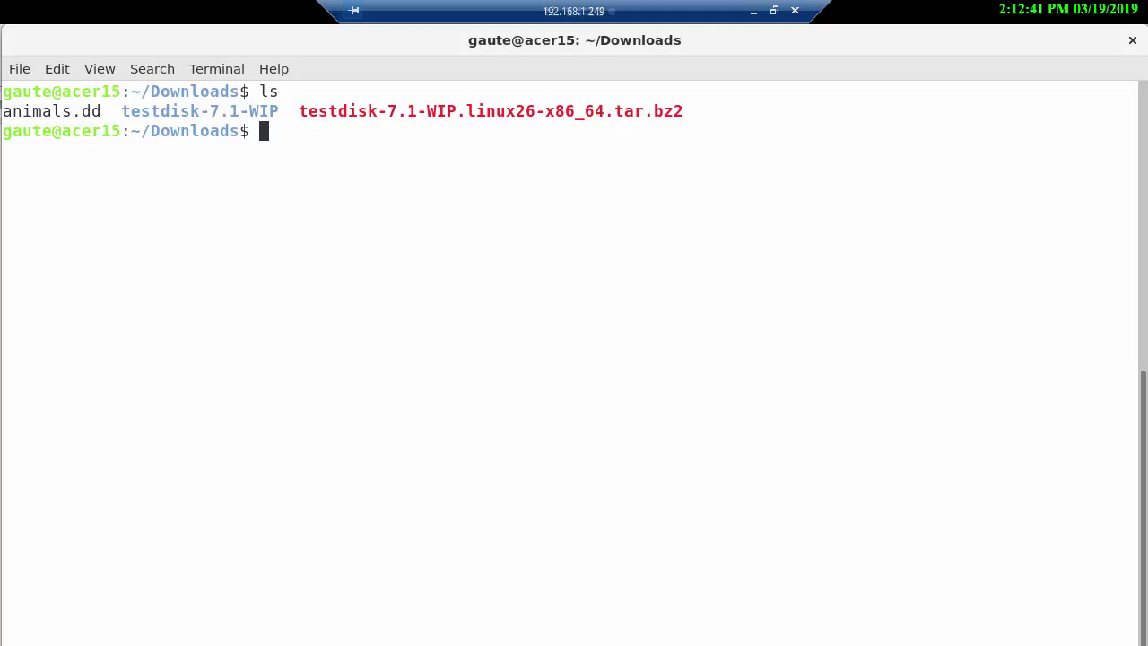
text(mkdir  forensics)
key(Return)
text(ls)
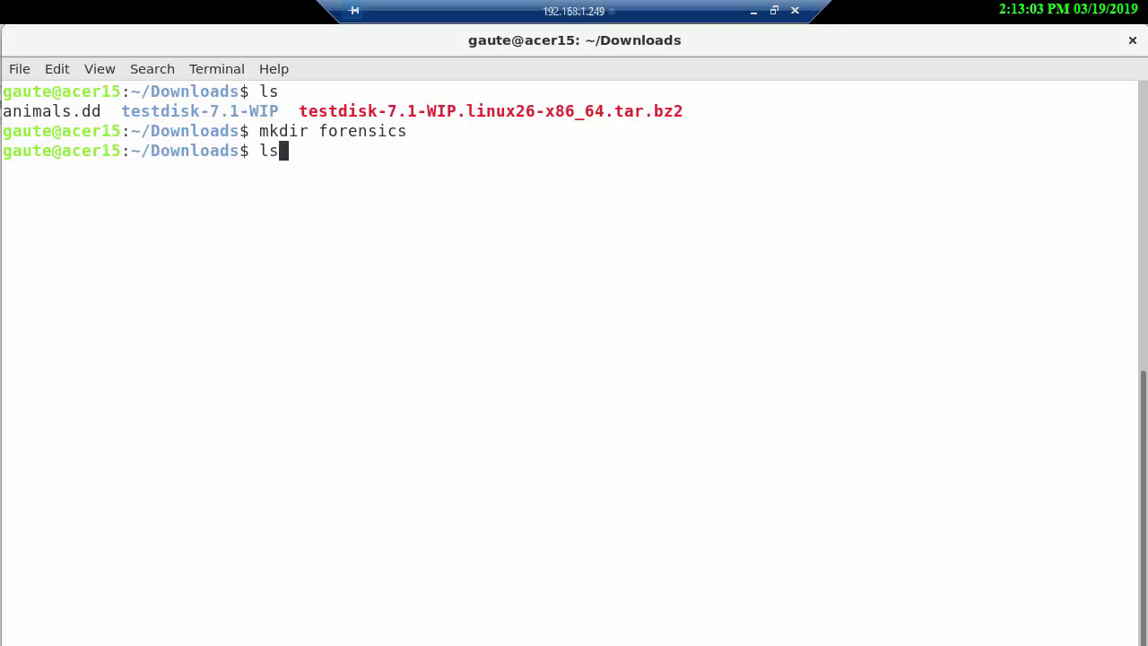
key(Return)
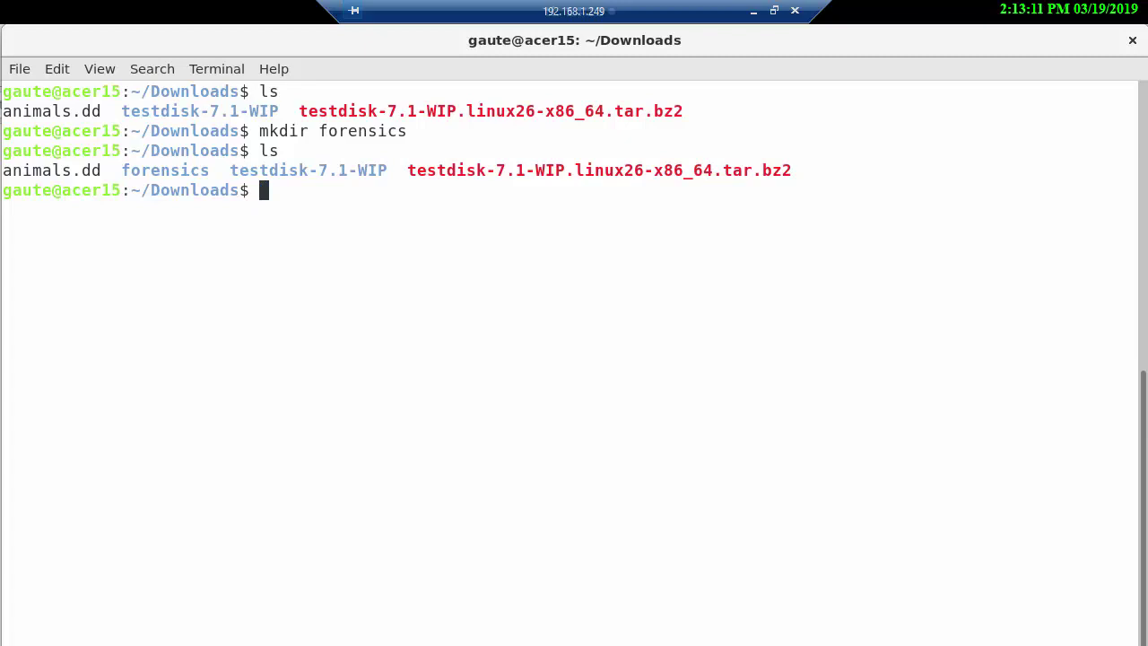
Create a second directory named output in Downloads and list the folder's contents.
text(mkdir output)
key(Return)
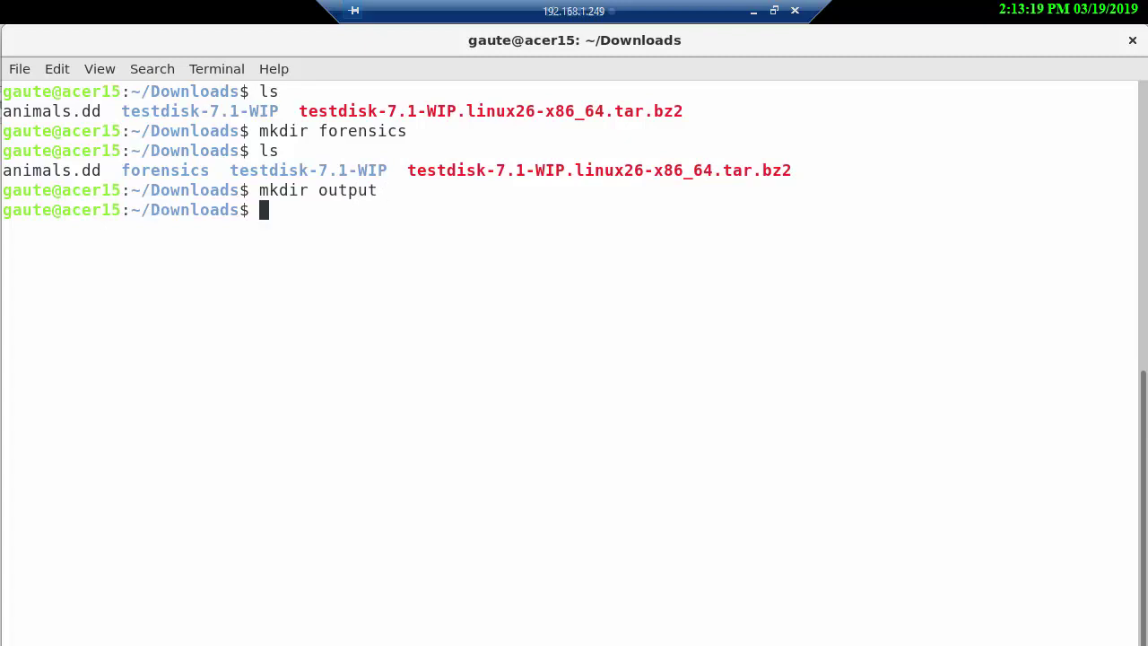
text(ls)
key(Return)
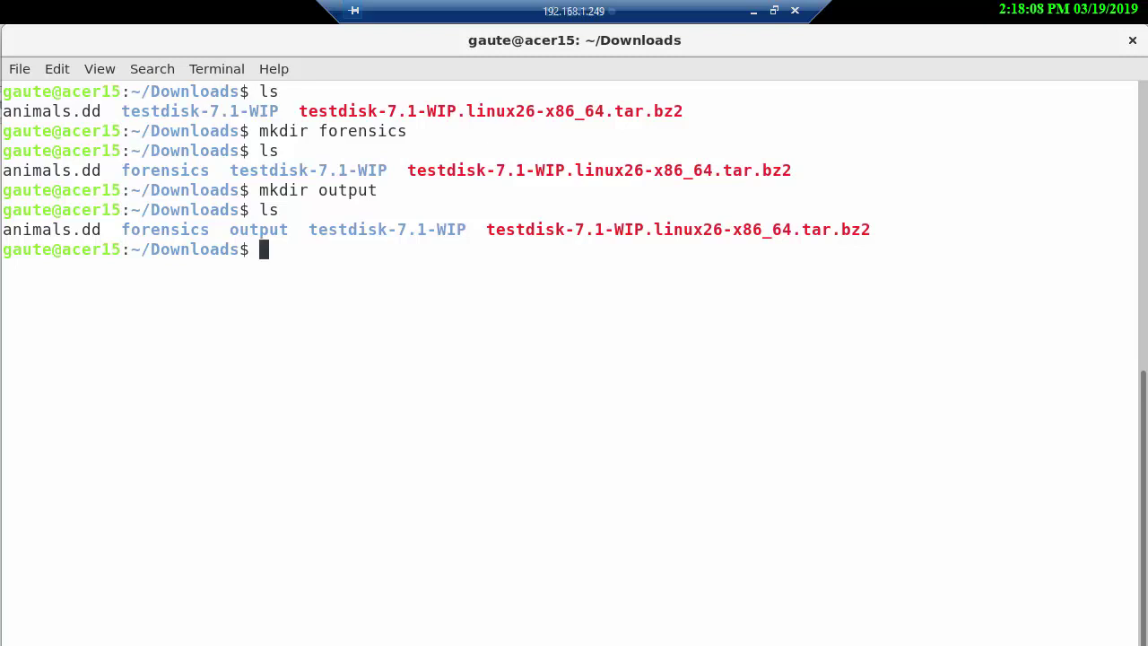
Mount animals.dd with sudo and the loop option on the forensics directory by its full path, entering the sudo password.
text(sudo)
text(mount )
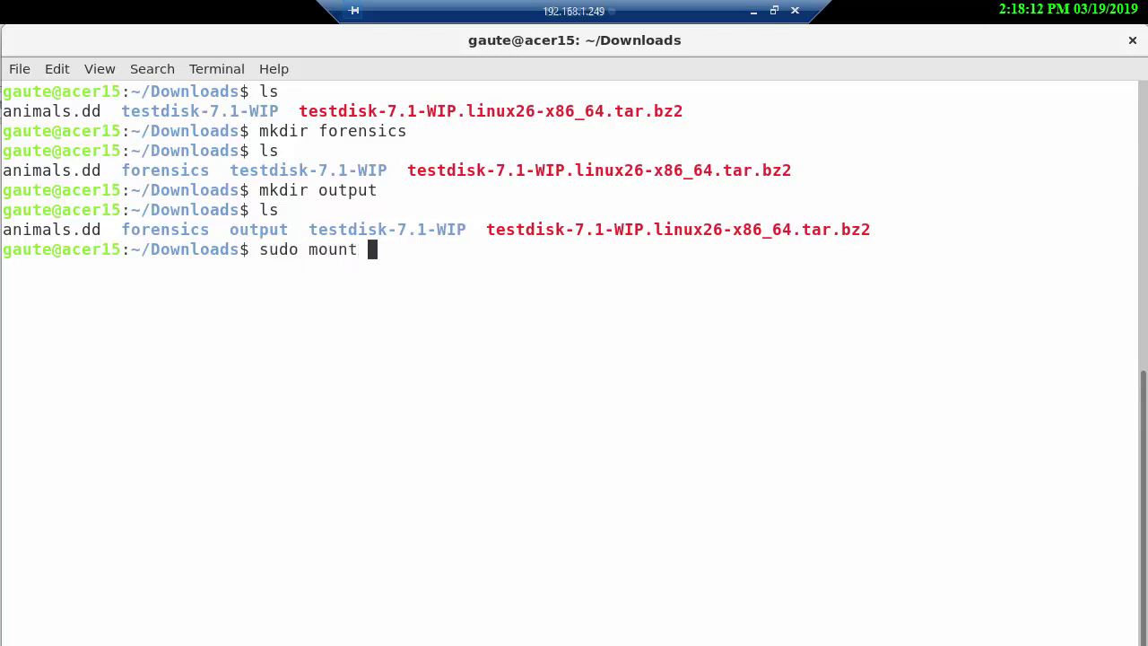
text(-o loop an)
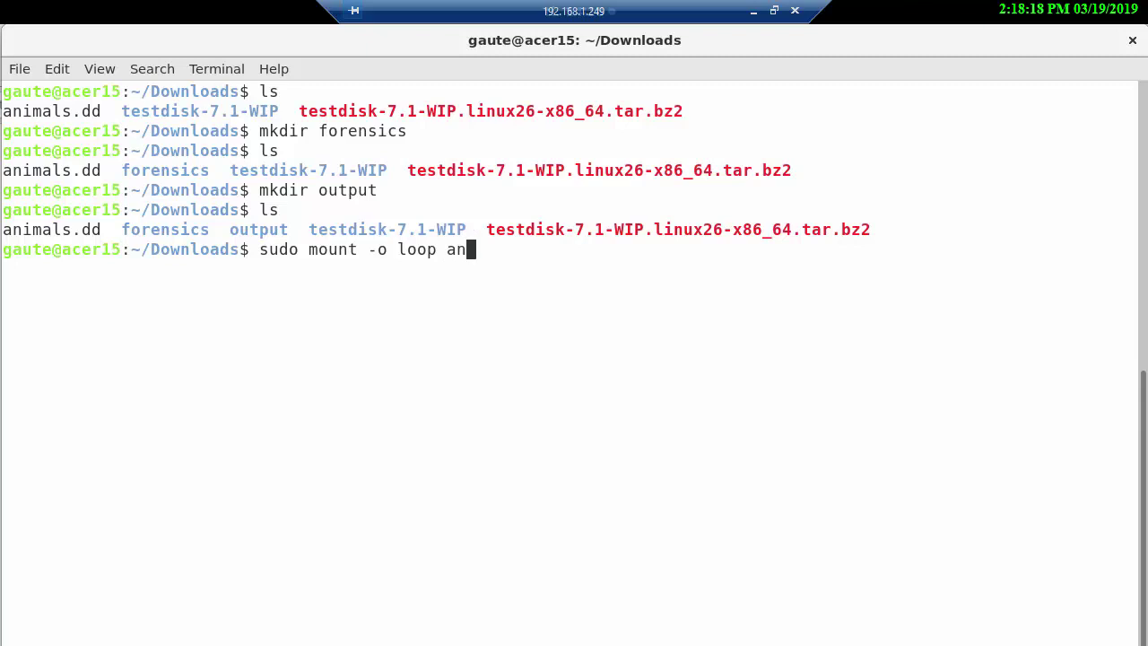
text(imals.dd)
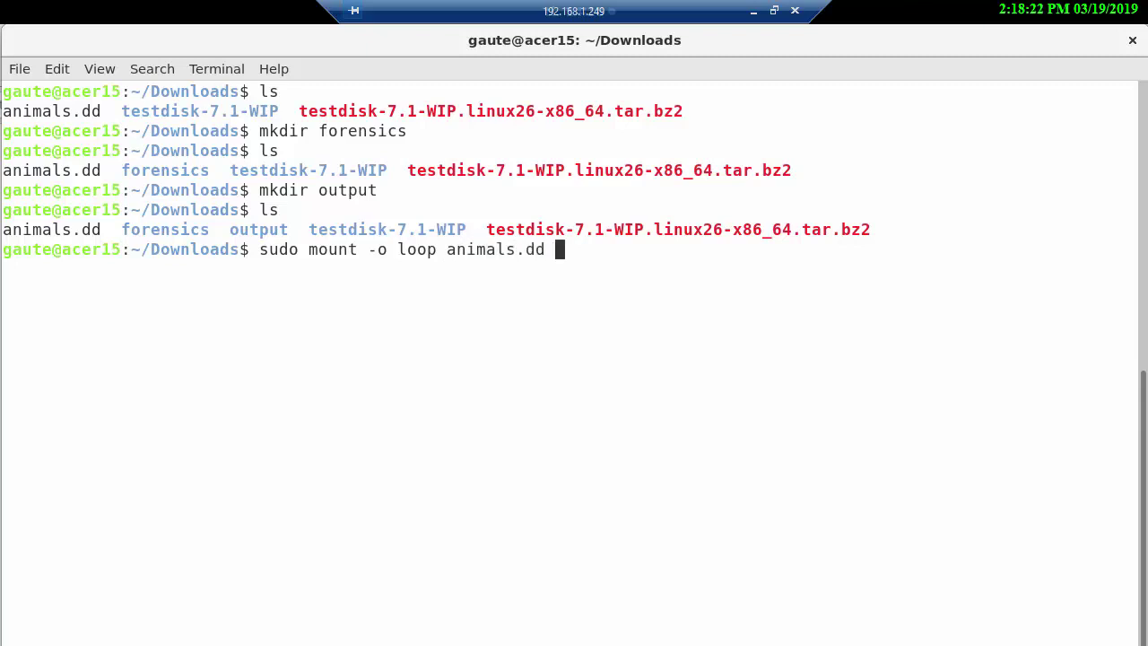
text( /home/g)
key(Tab)
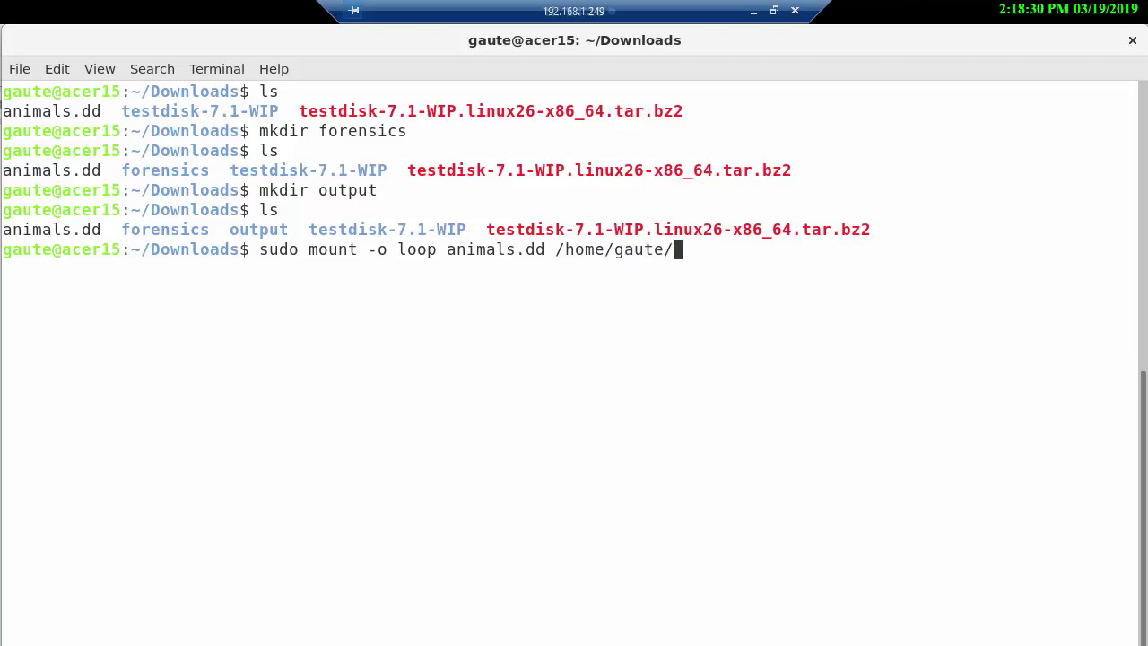
text(Dow)
key(Tab)
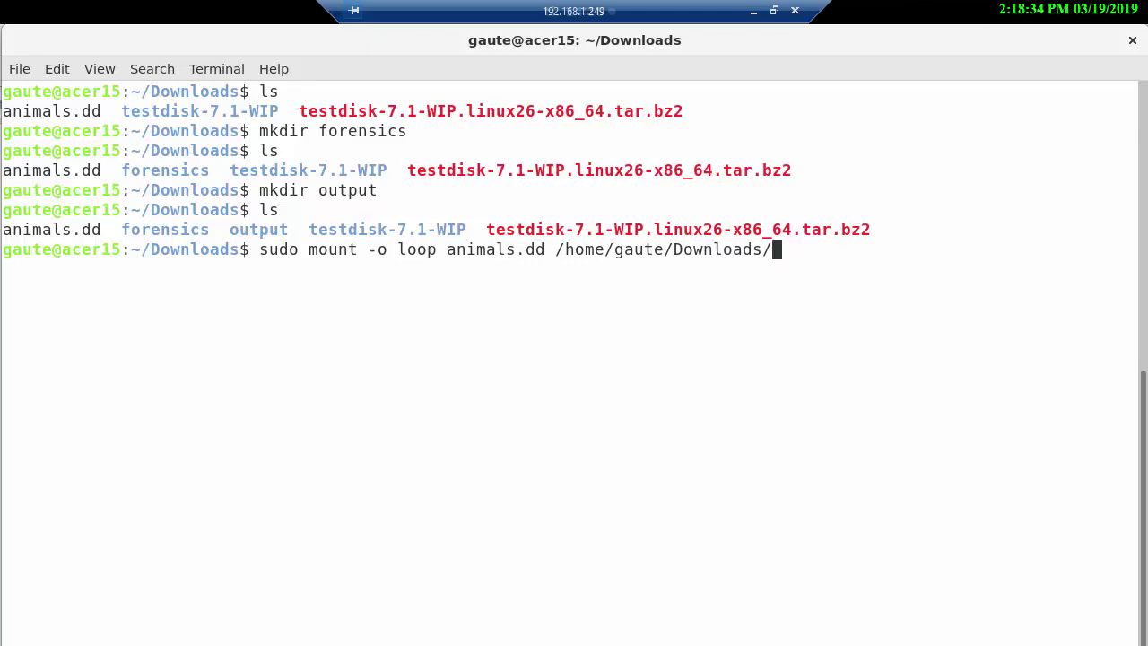
text(foren)
key(Tab)
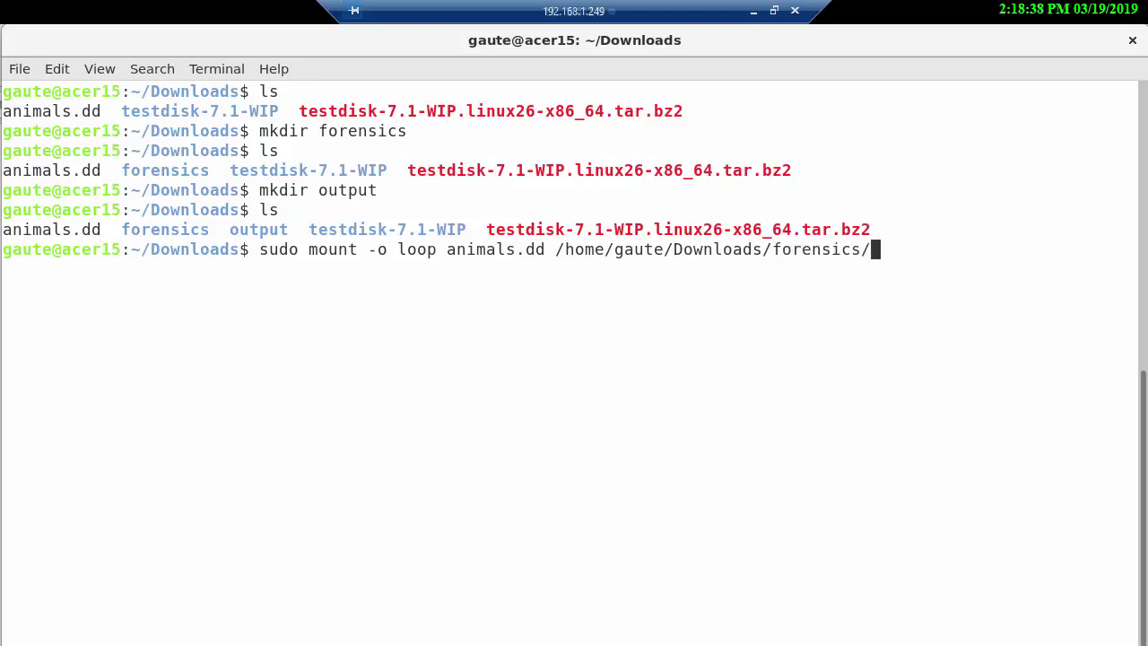
key(Return)
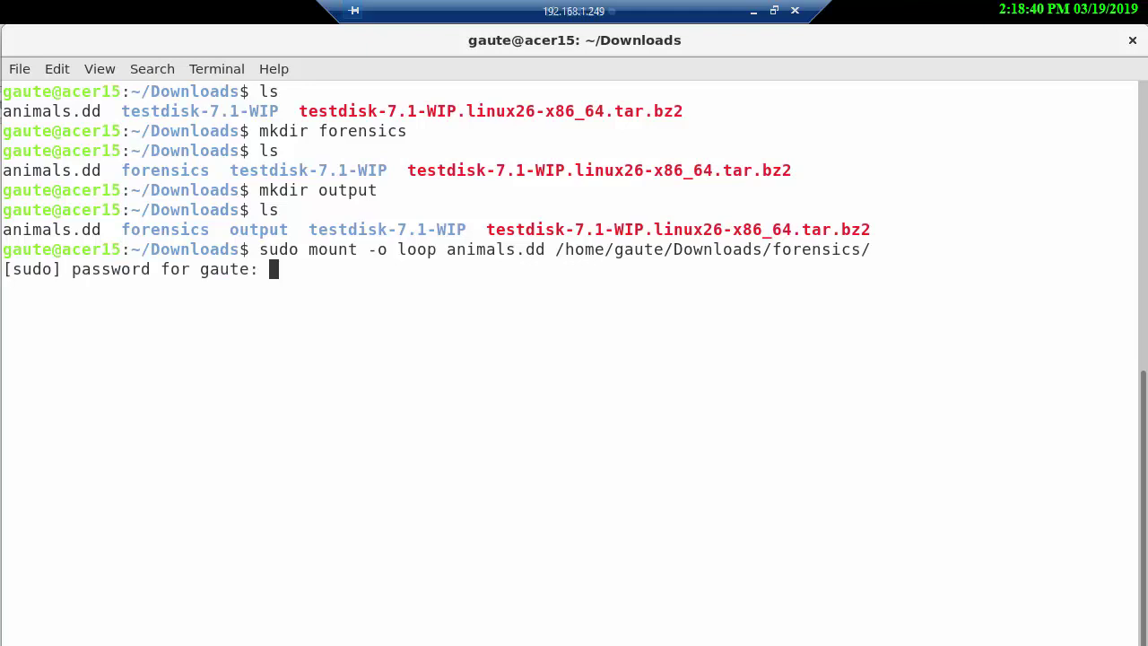
key(Return)
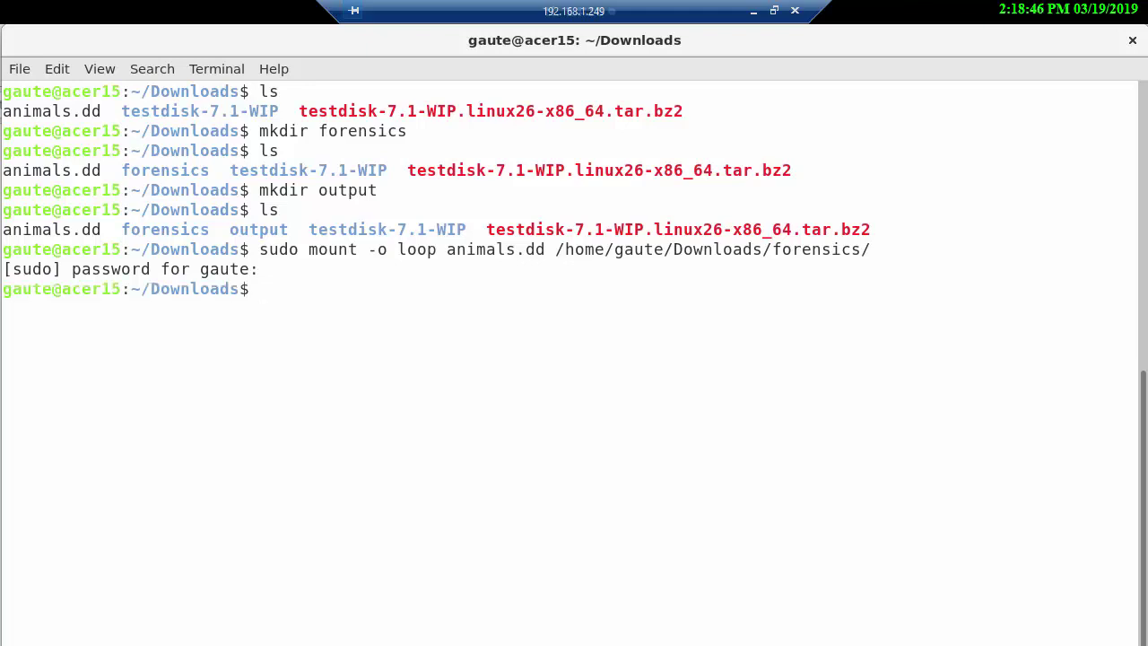
Clear the terminal, go into the forensics directory and list its files, both plainly and in long format with hidden entries.
text(clear)
key(Return)
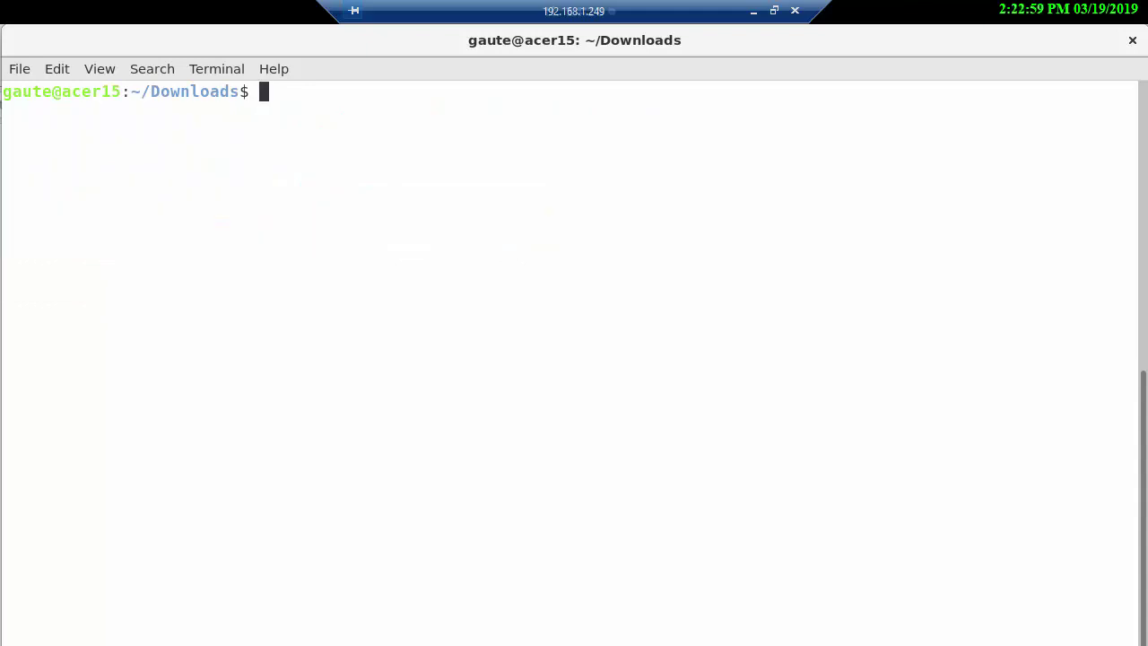
text(ls)
key(Return)
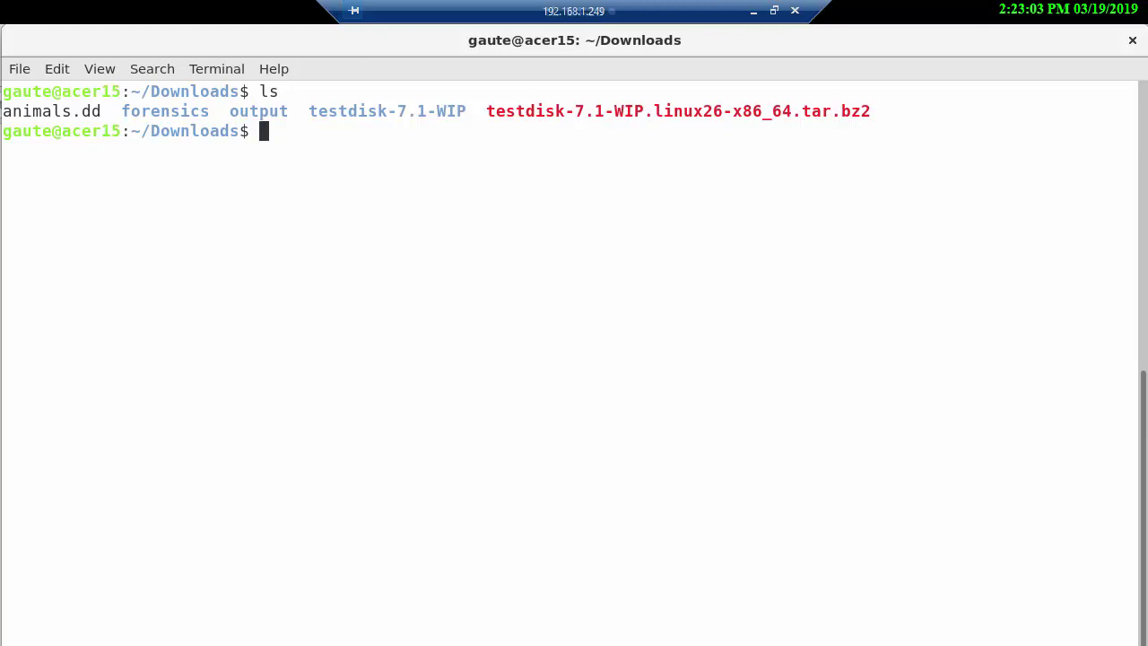
text(cd fo)
key(Tab)
key(Return)
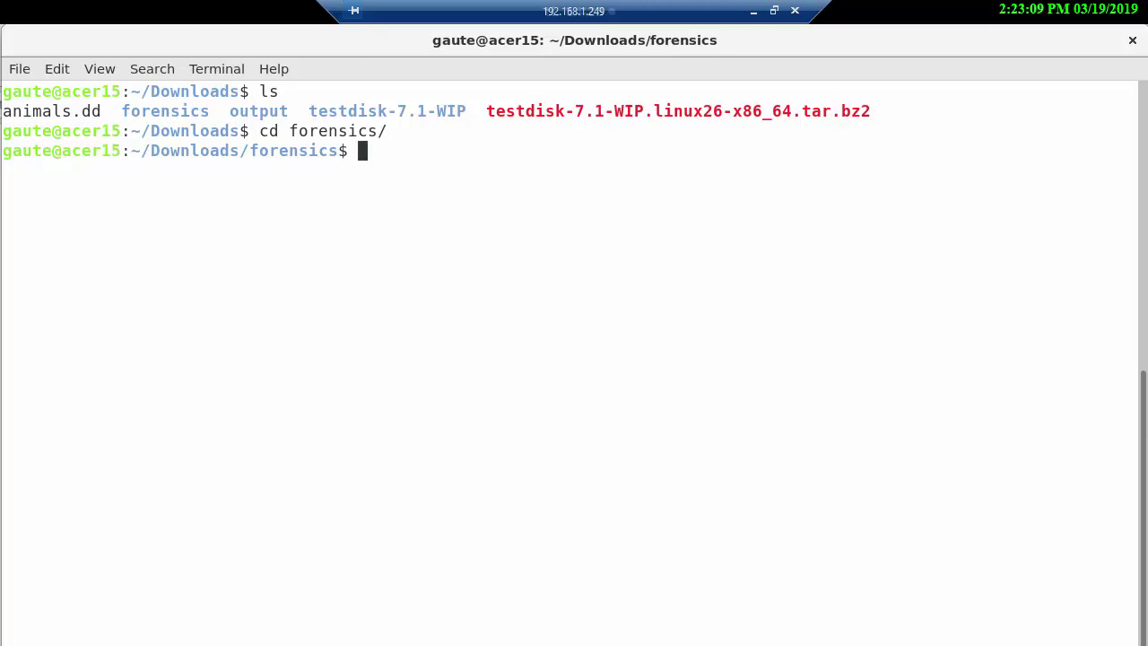
text(ls)
key(Return)
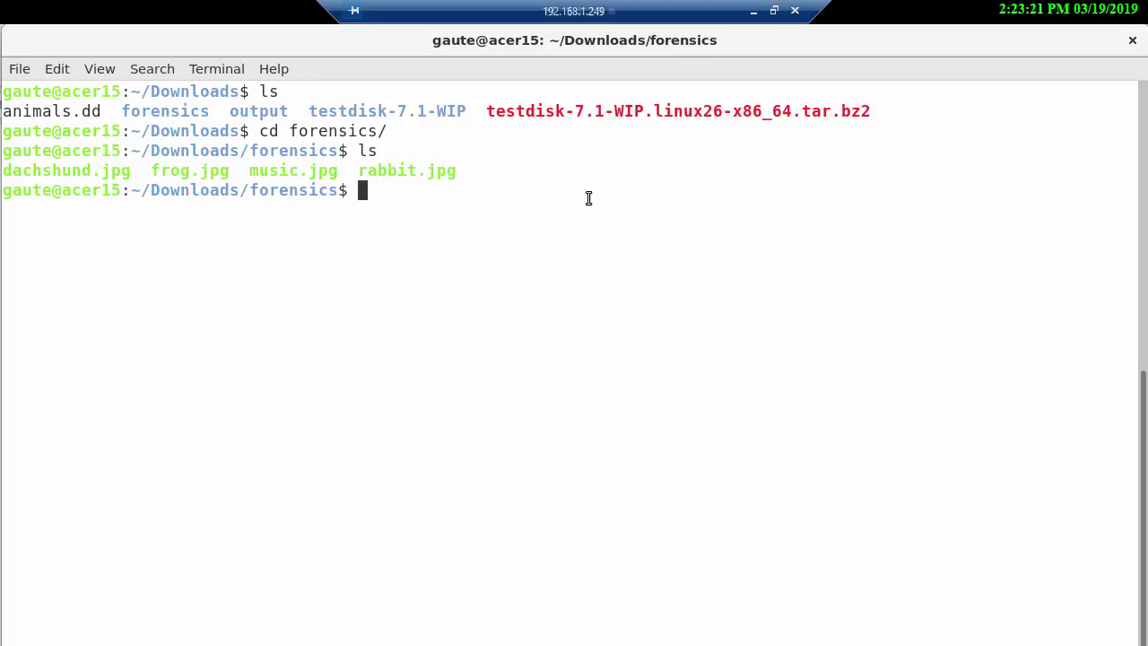
text(ls -la)
key(Return)
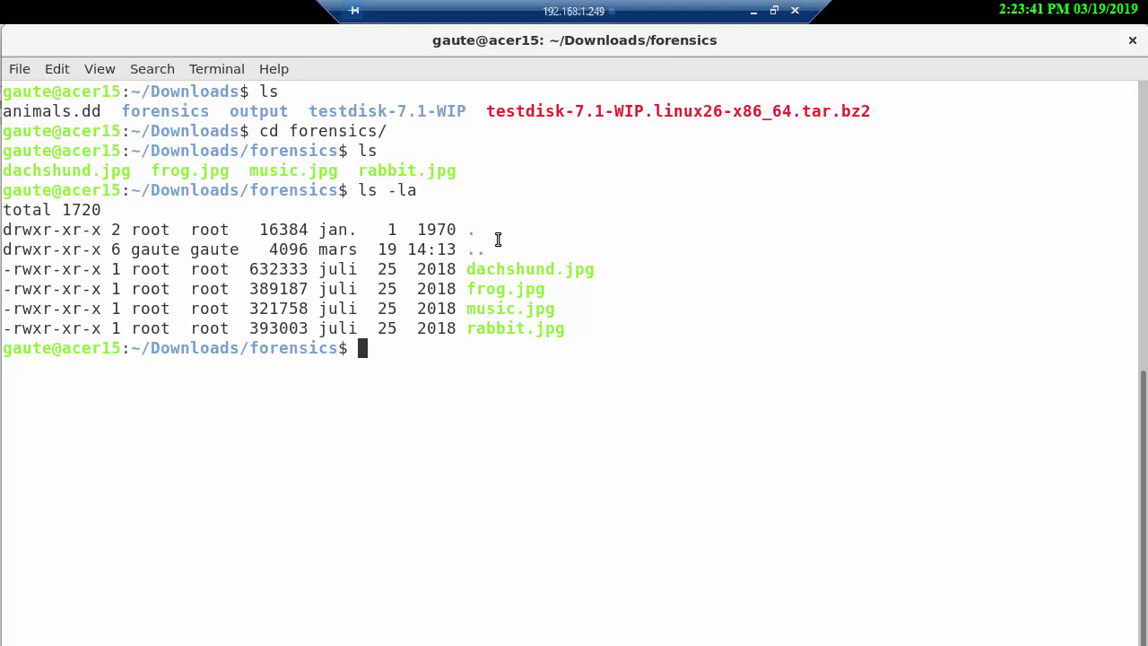
Return to the Downloads folder on a cleared terminal and examine the forensics directory's entry in a full long listing with ls -la.
text(clear)
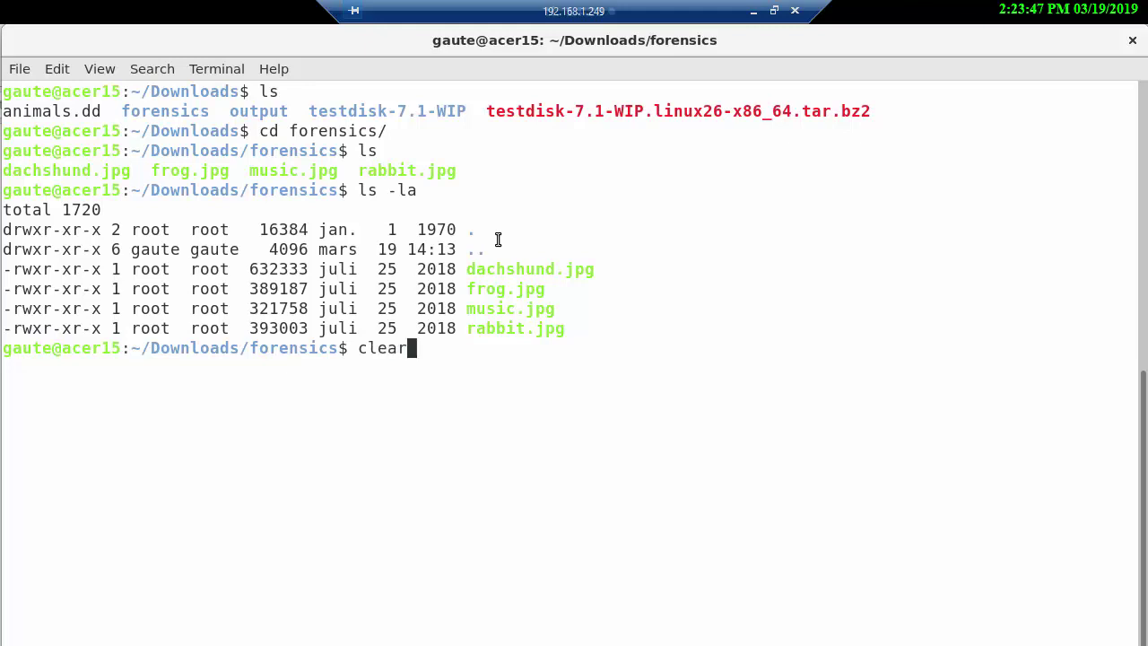
key(Return)
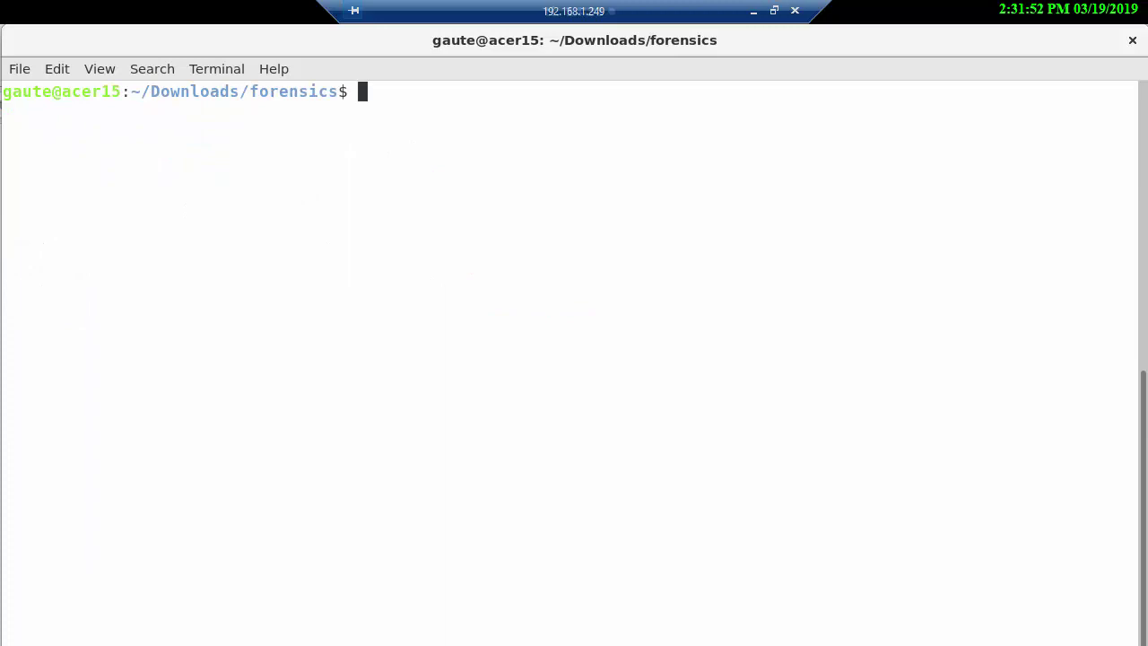
text(cd ..)
key(Return)
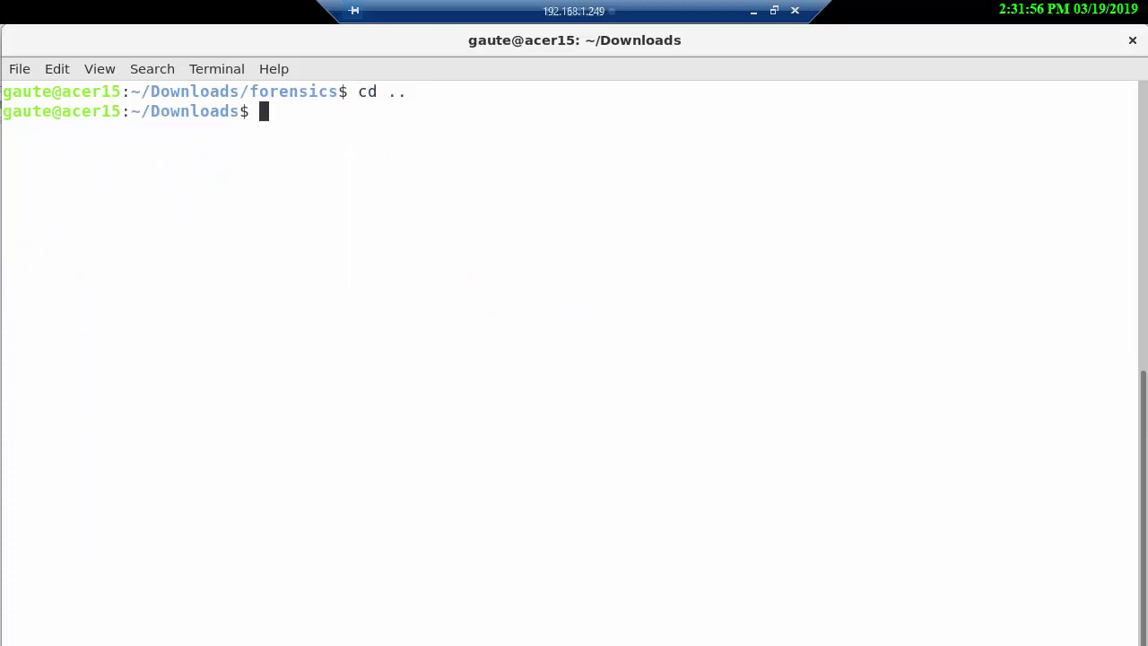
text(ls)
key(Return)
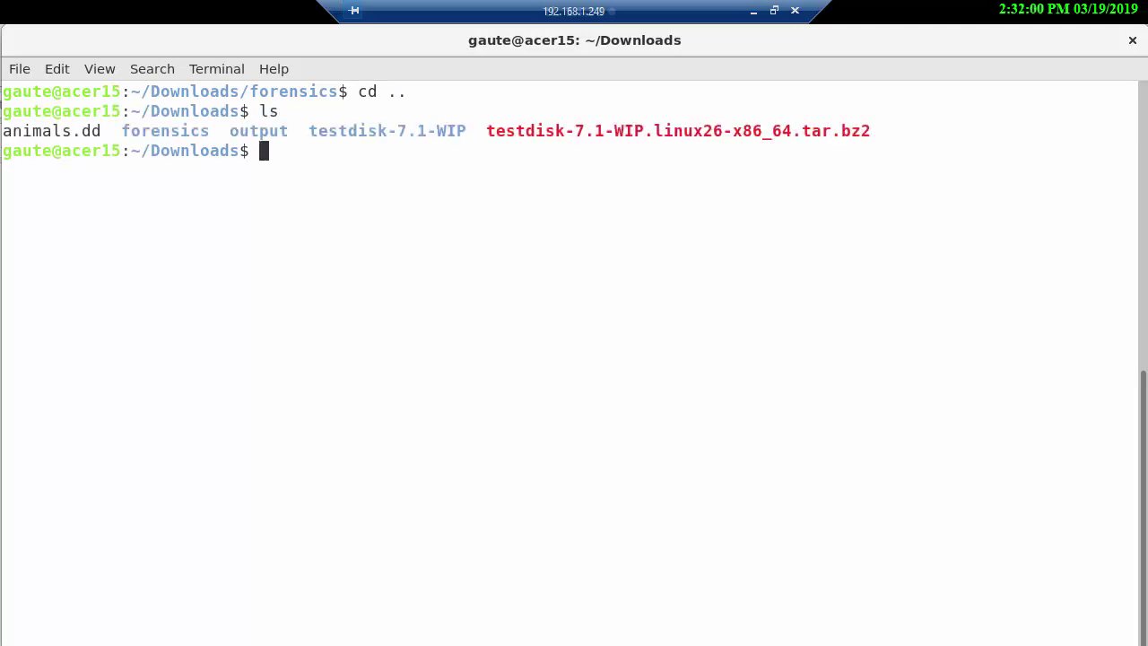
text(ls -la)
key(Return)
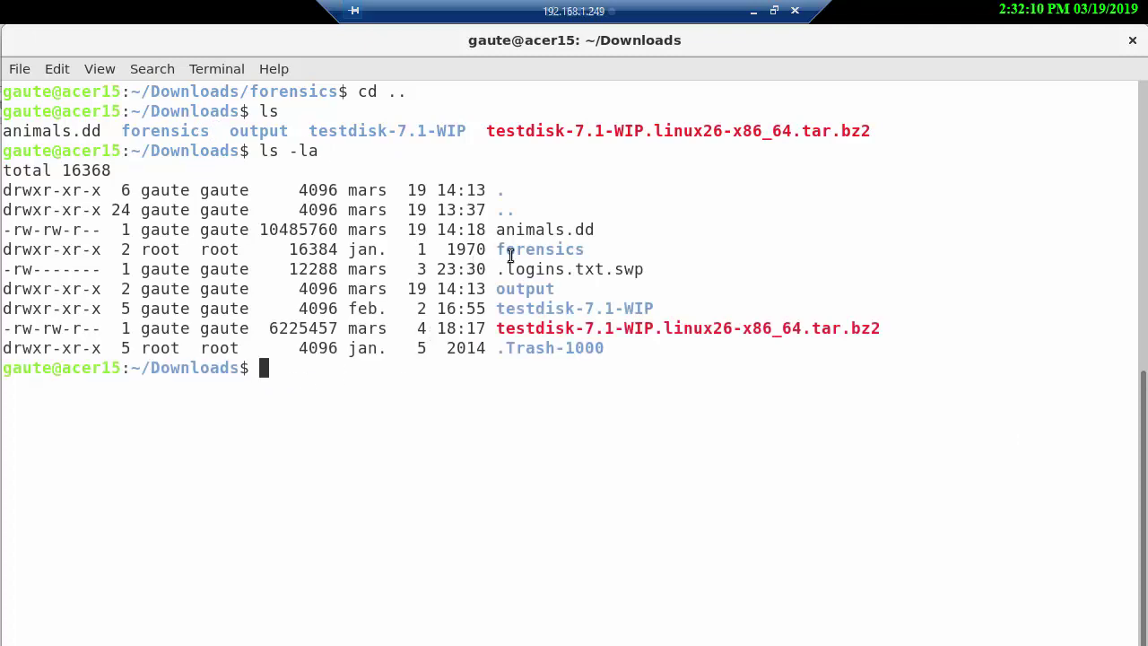
drag(498, 249, 584, 251)
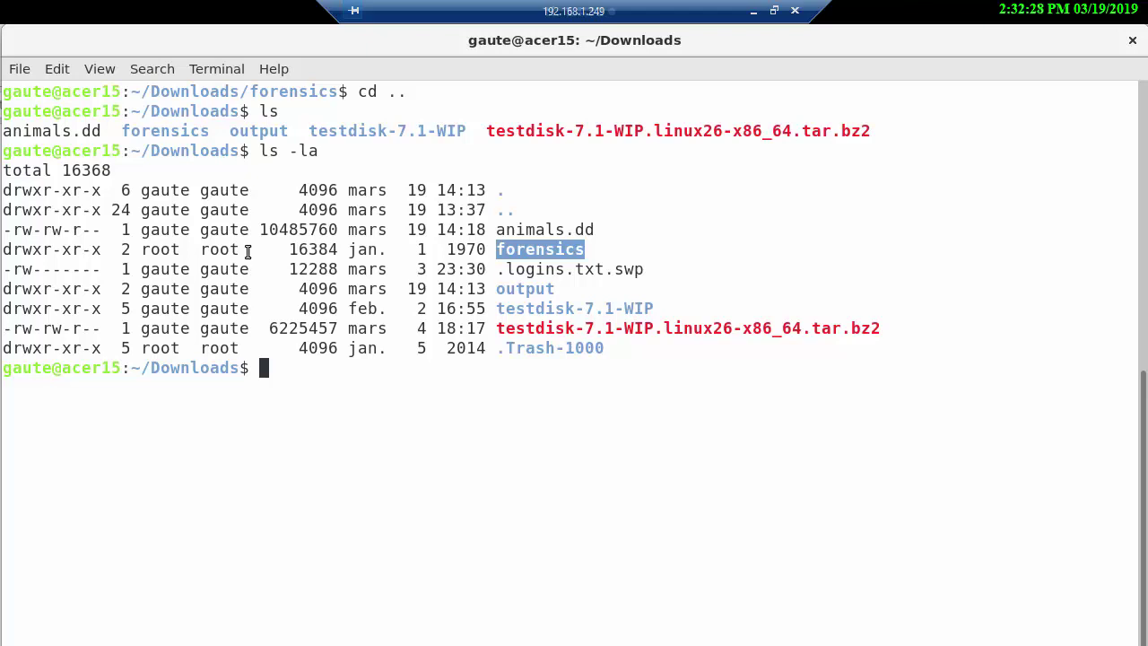
Clear the terminal, list the files inside the animals.dd image with fls and highlight theflag.jpg in the output.
text(clear)
key(Return)
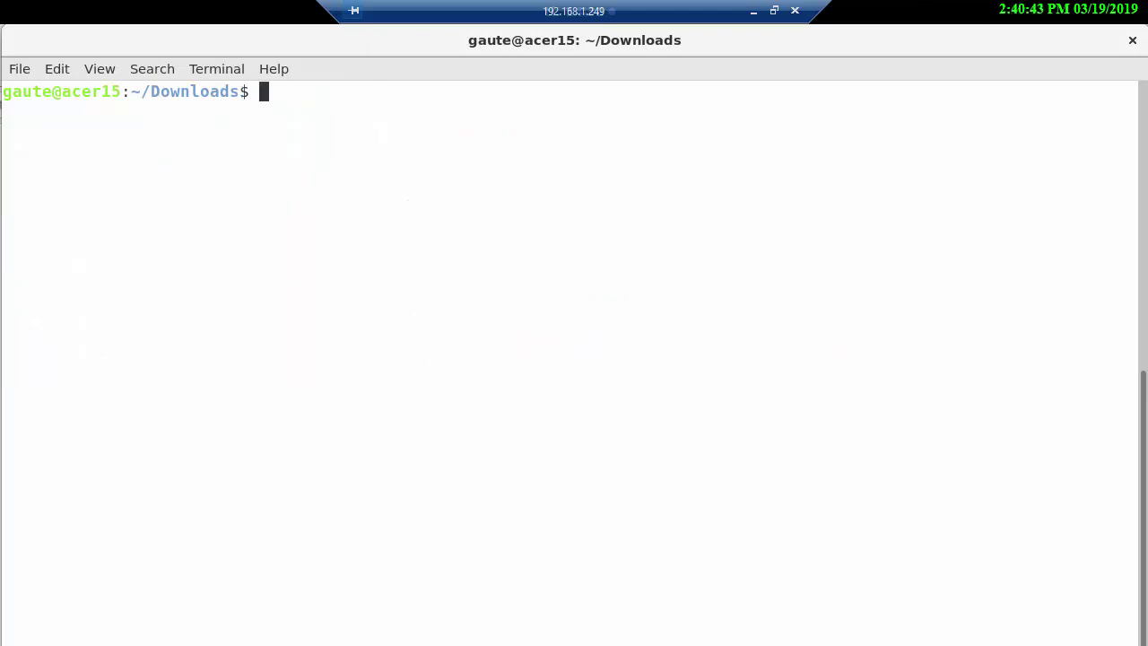
text(ls)
key(Return)
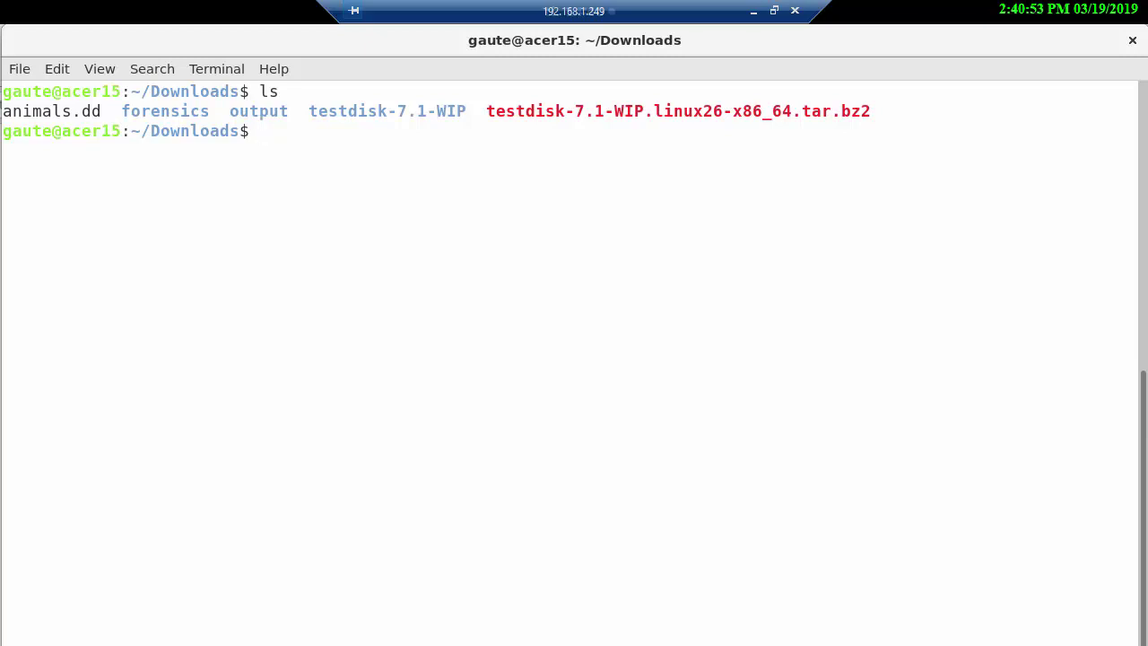
text(fls a)
key(Tab)
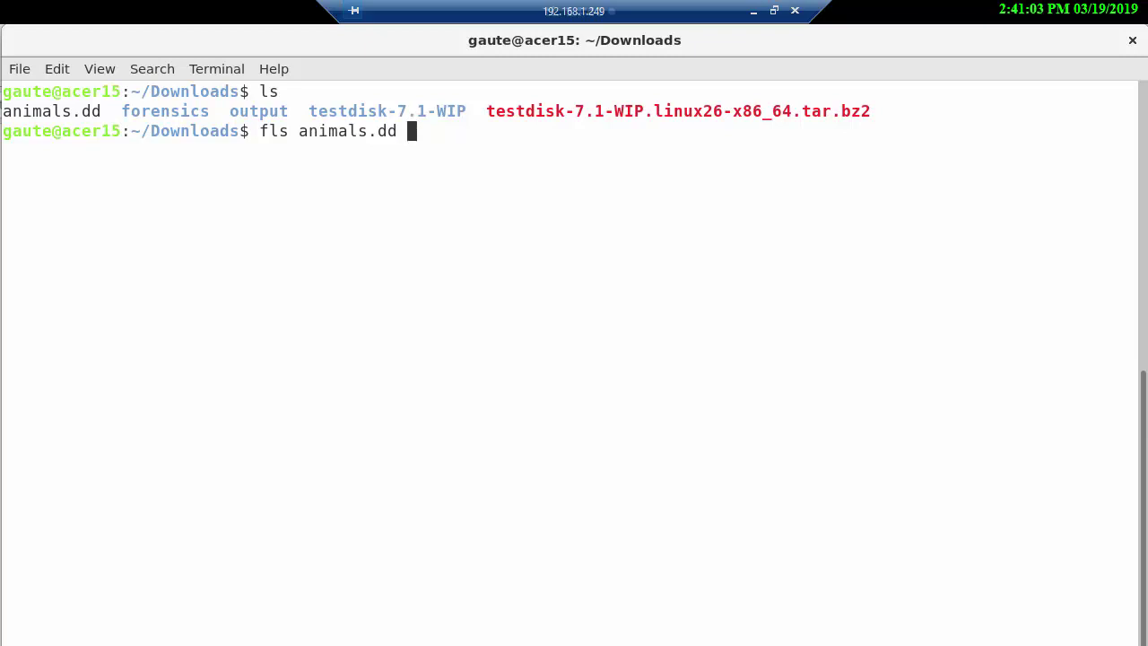
key(Return)
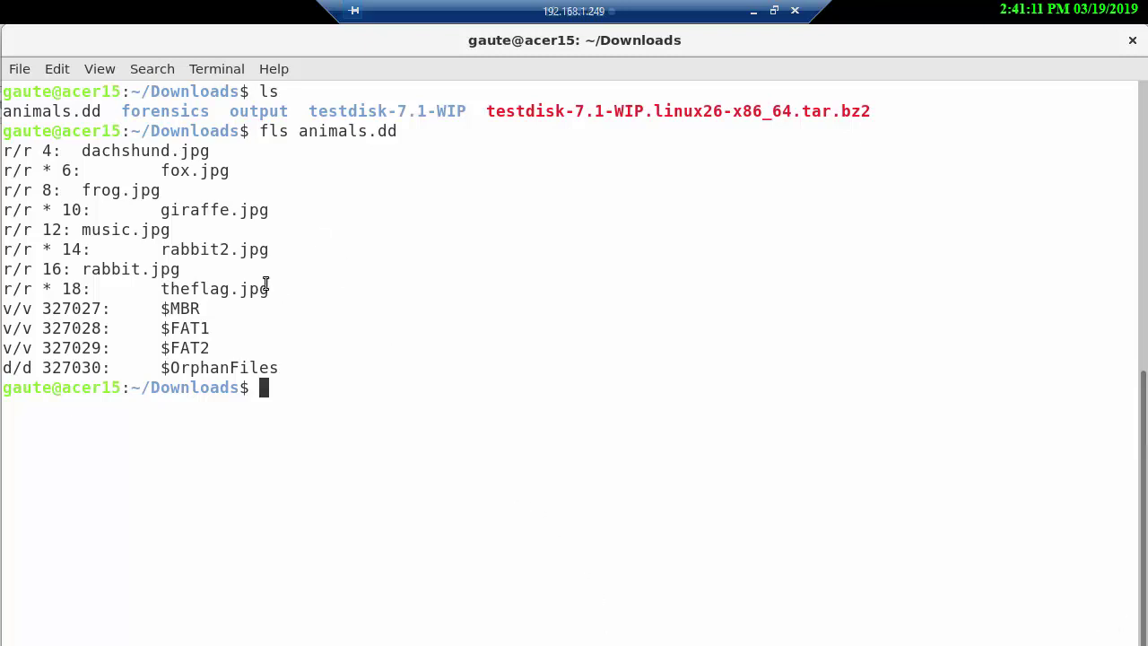
drag(161, 289, 270, 290)
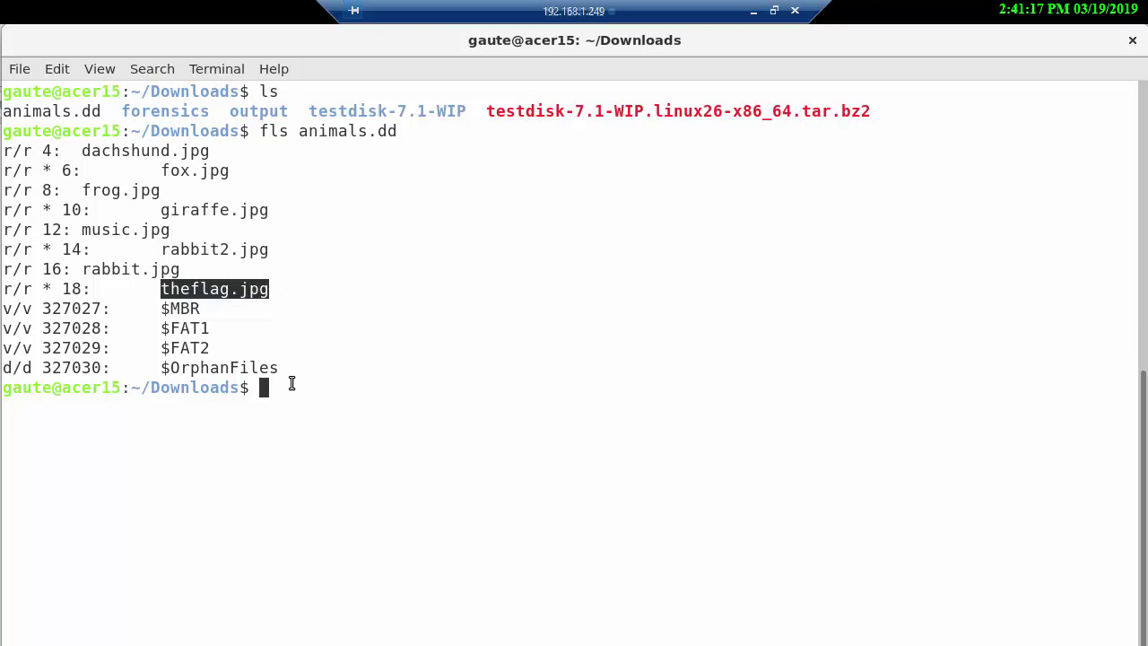
click(263, 387)
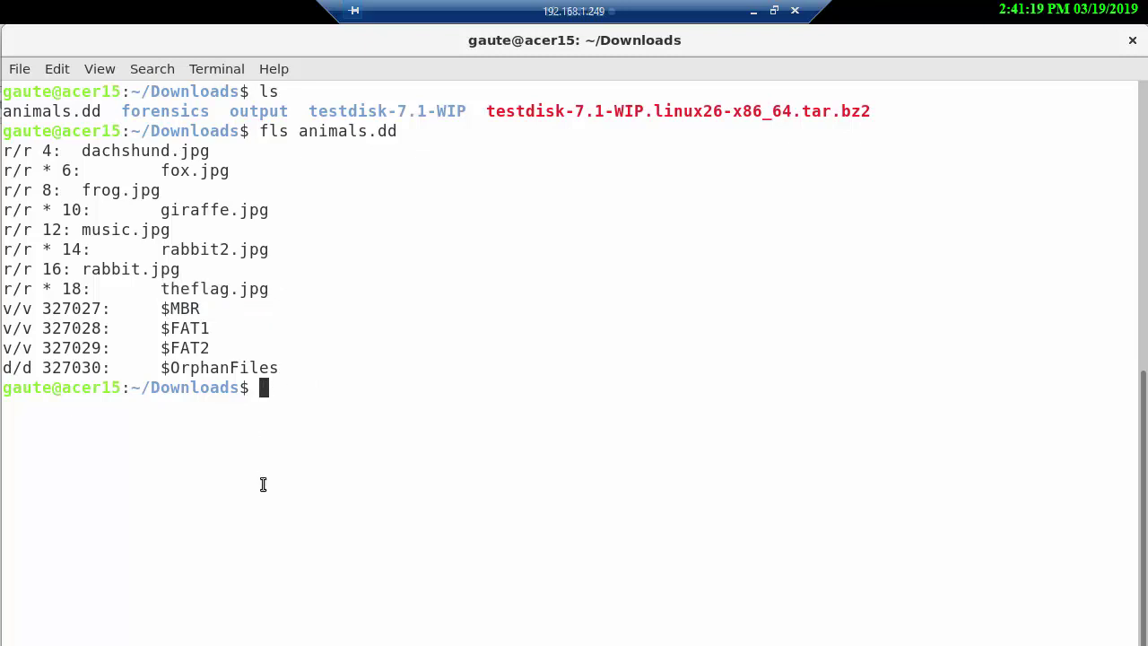
Clear the terminal and list the files in the Downloads folder.
text(clear)
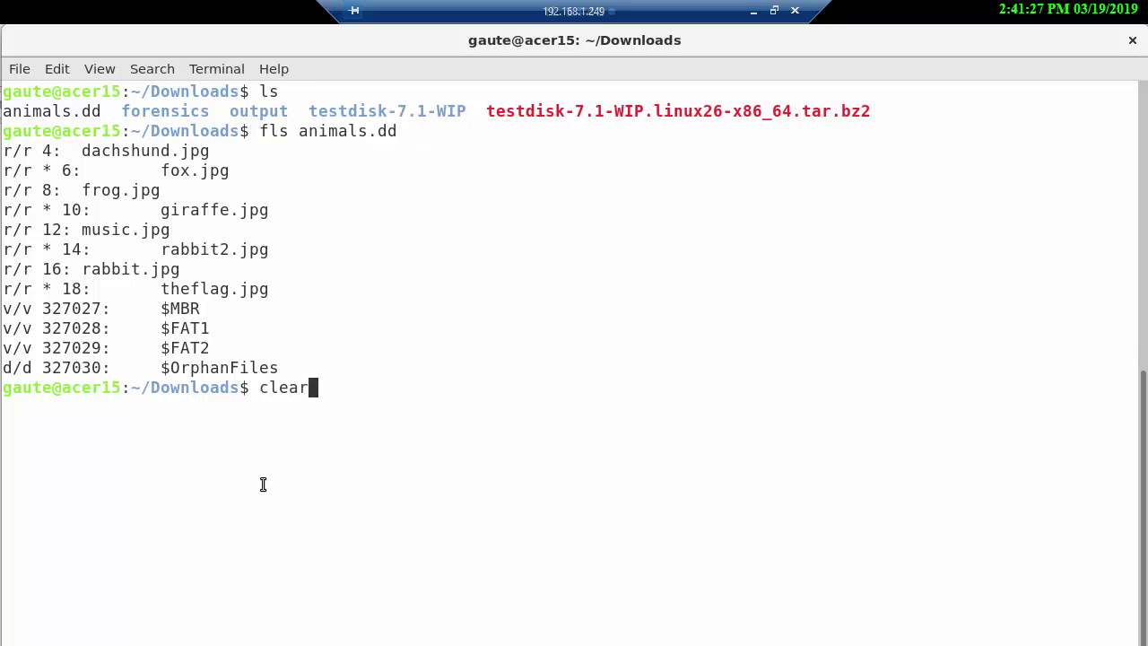
key(Return)
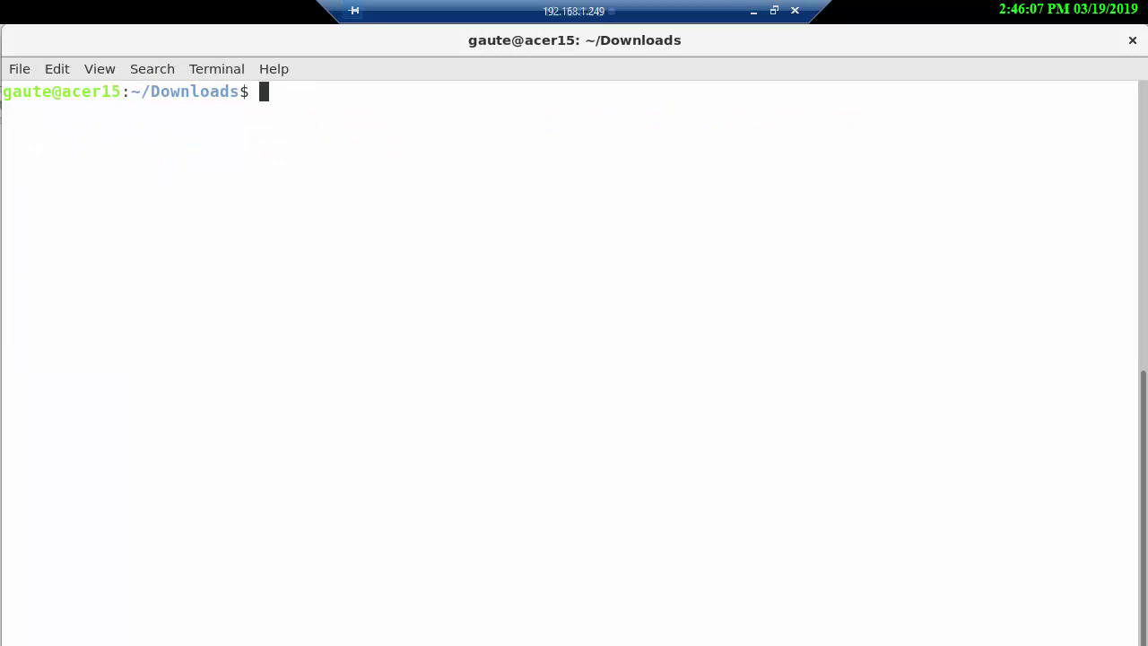
text(ls)
key(Return)
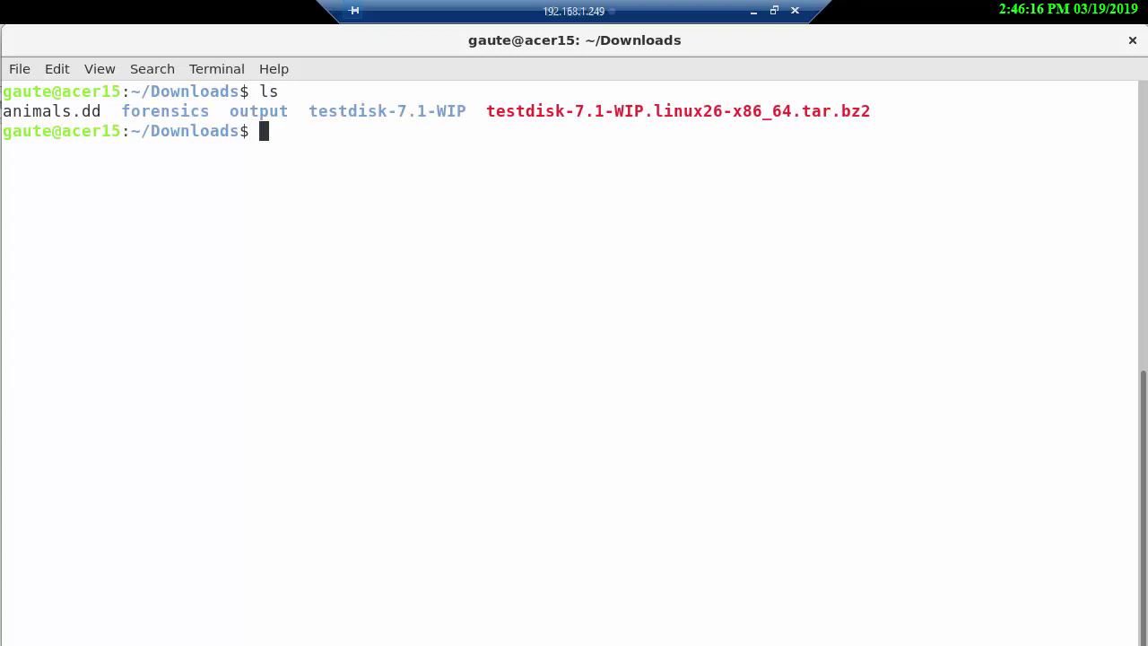
Launch TestDisk on animals.dd with sudo, entering the sudo password.
text(sudo testdisk an)
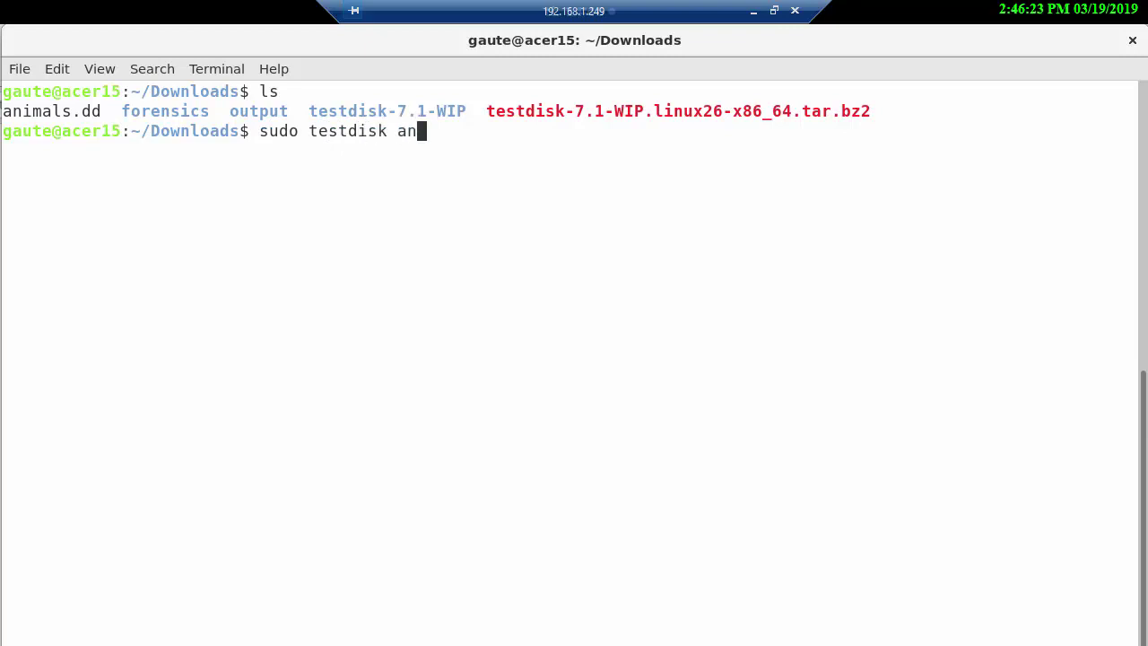
key(Tab)
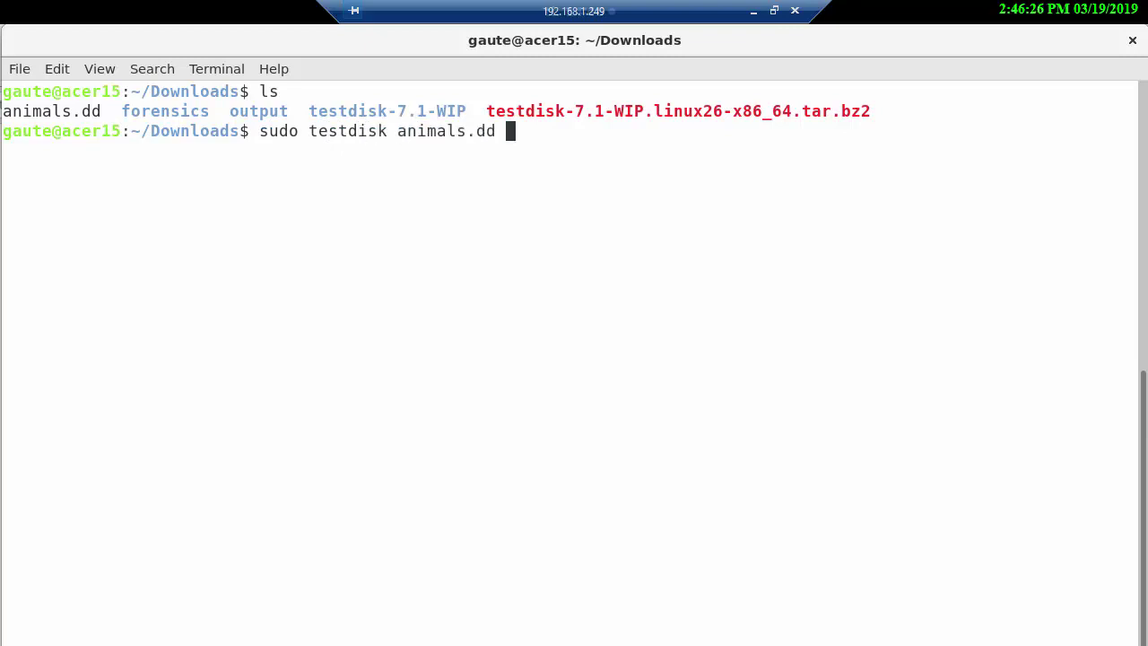
key(Return)
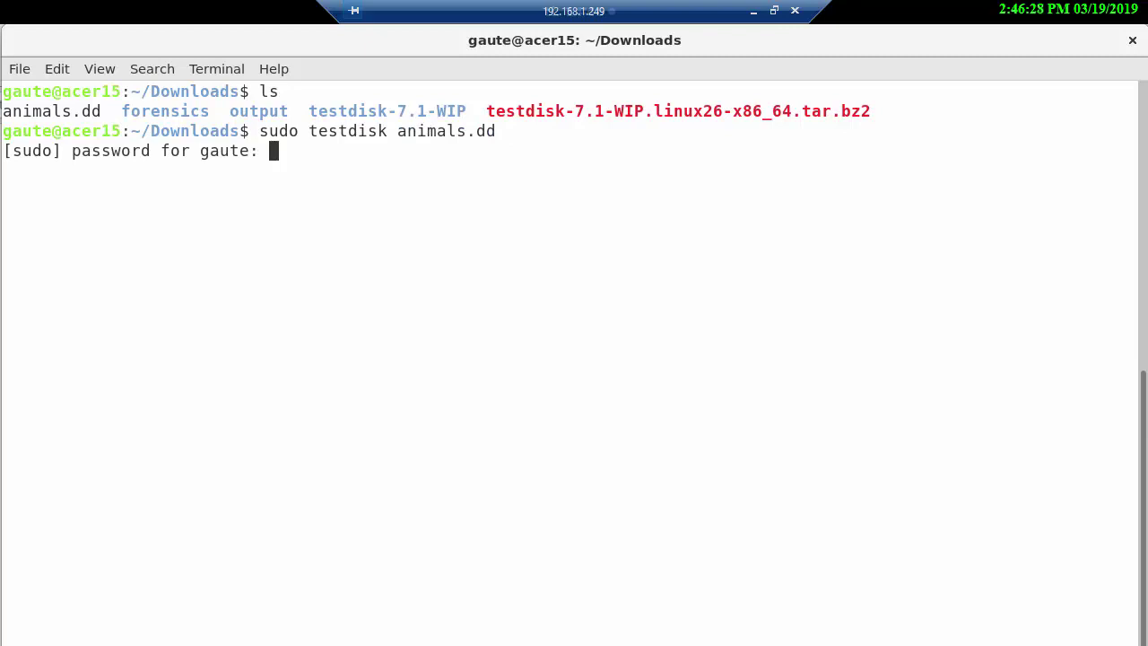
key(Return)
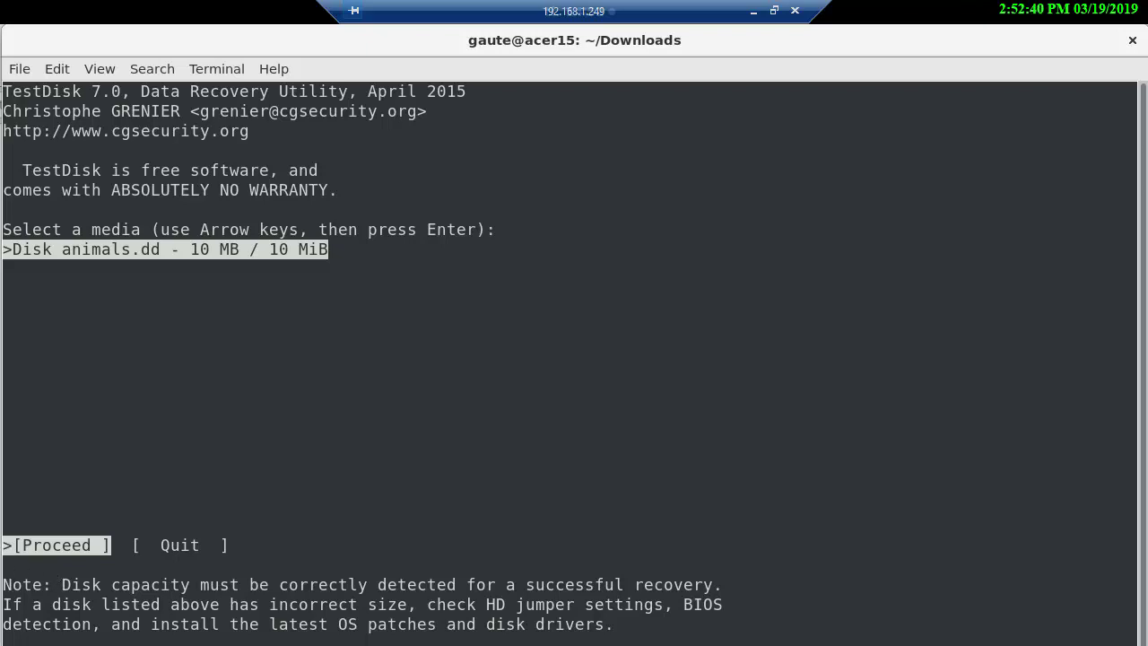
Proceed with the animals.dd disk as non-partitioned media and open the advanced Undelete listing for its FAT16 partition.
key(Return)
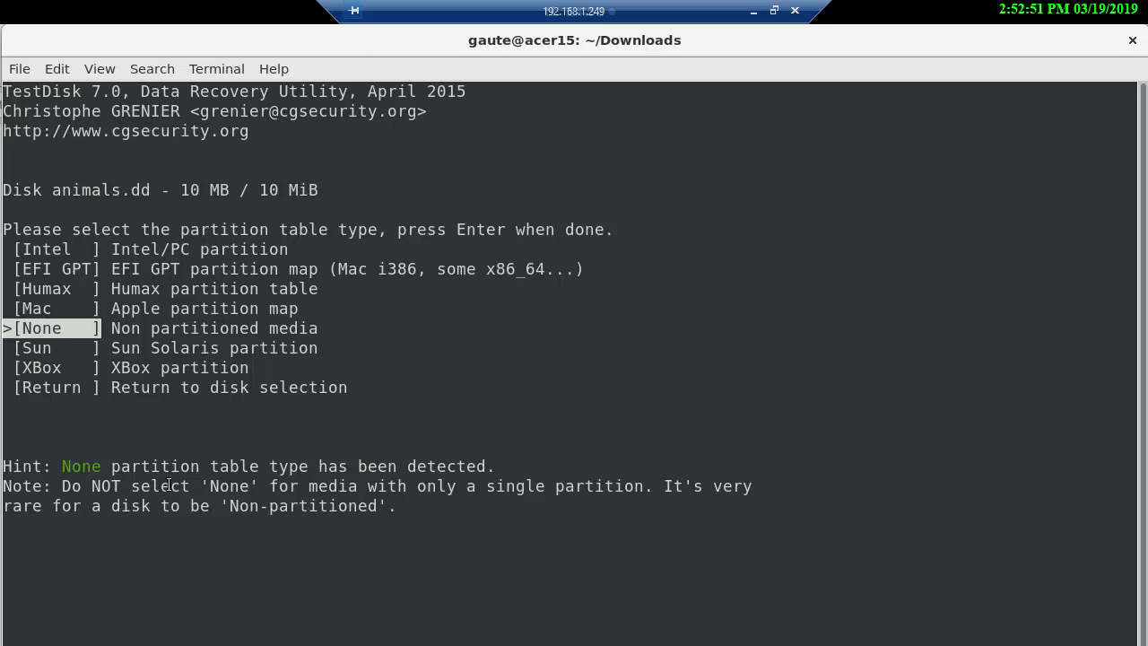
key(Return)
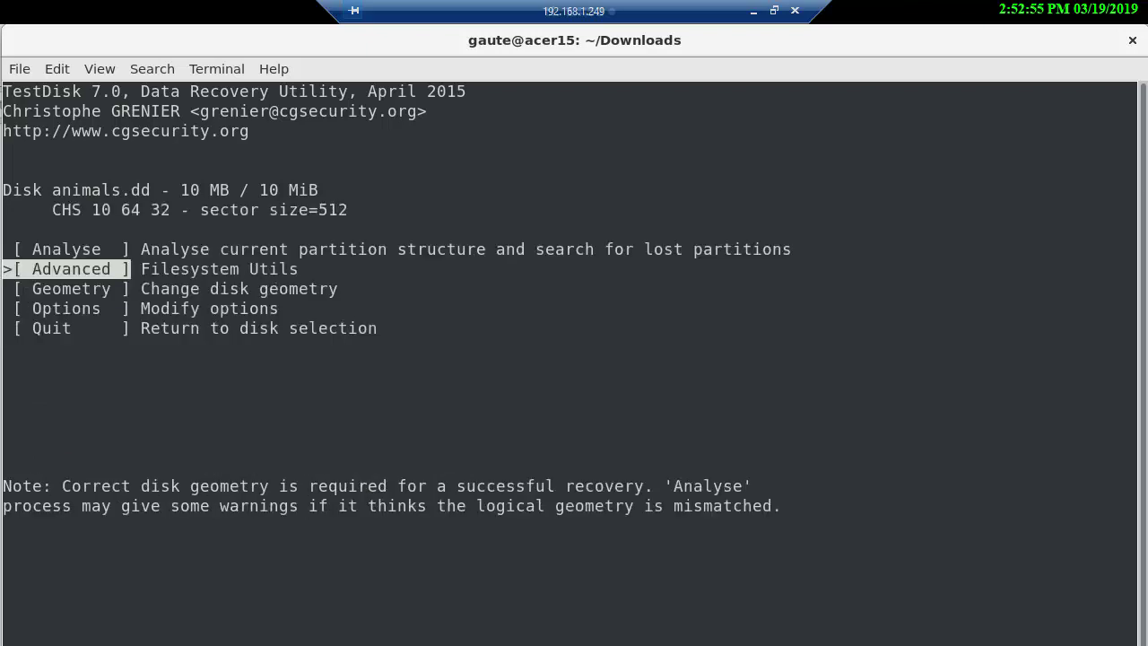
key(Return)
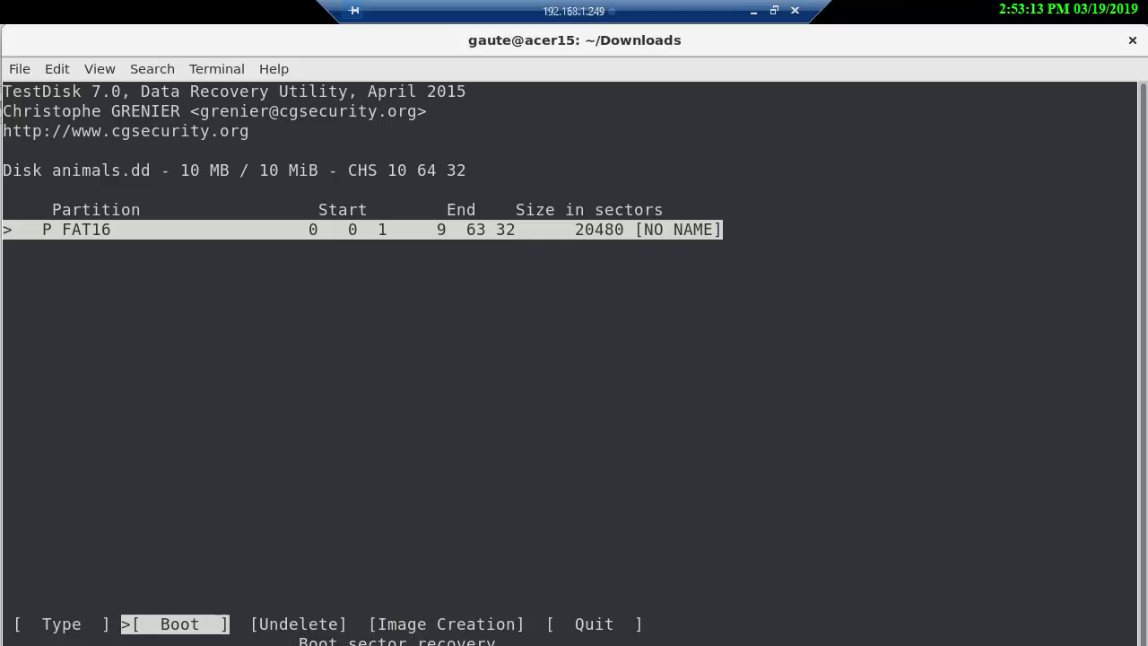
key(Right)
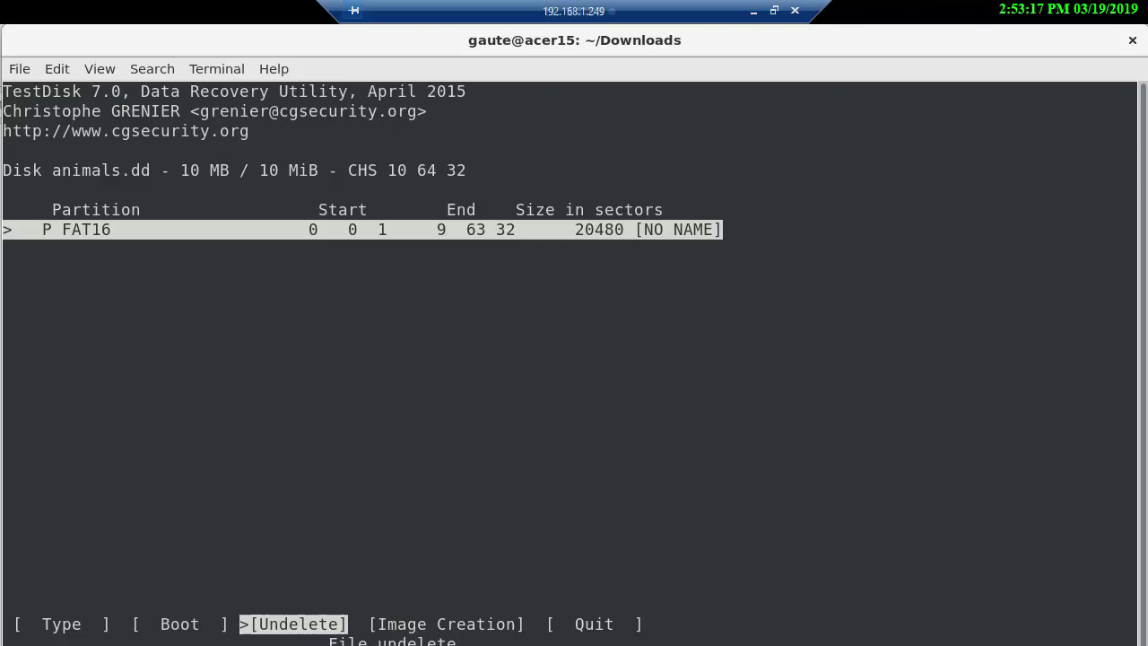
key(Return)
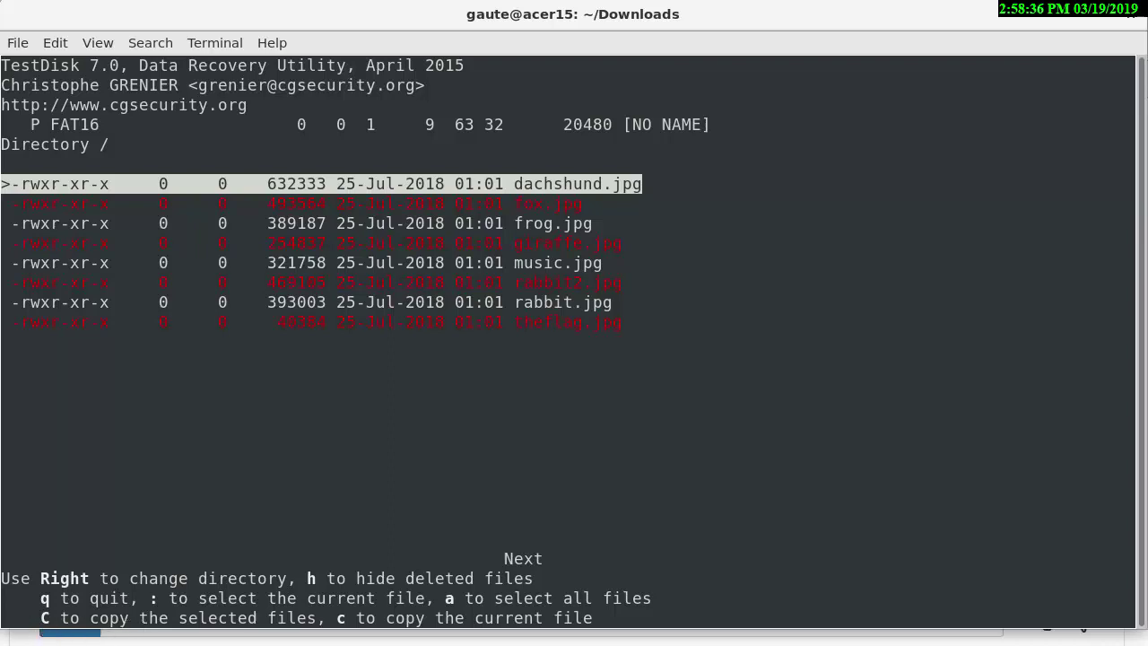
Mark the deleted file theflag.jpg as selected in the undelete file list.
key(Down)
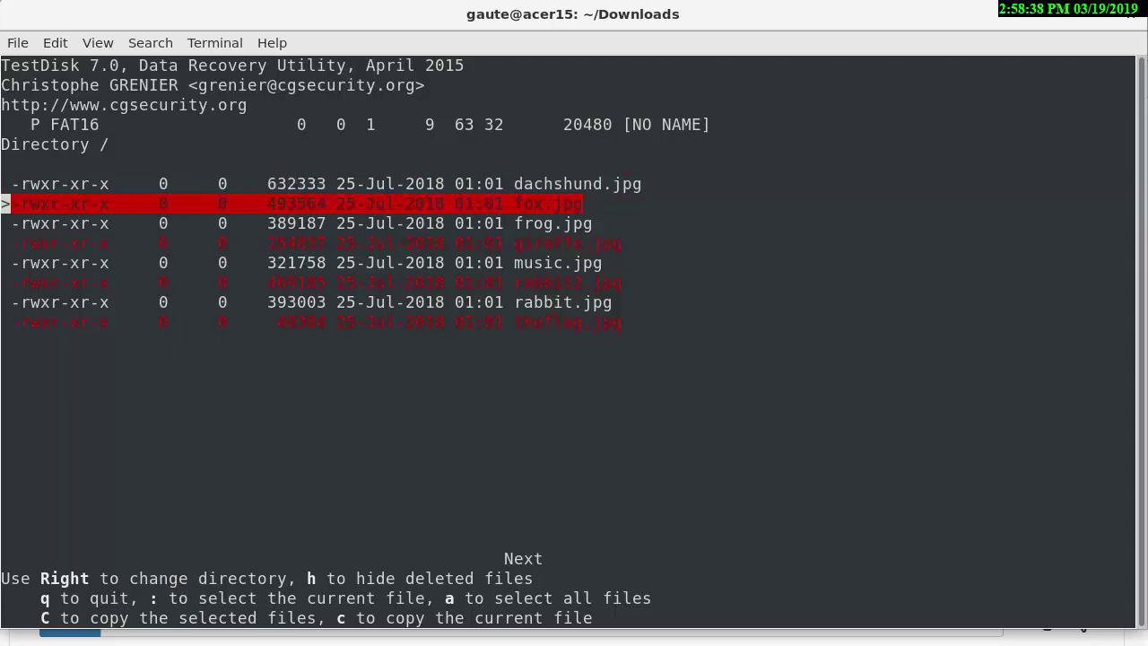
key(Down)
key(Down)
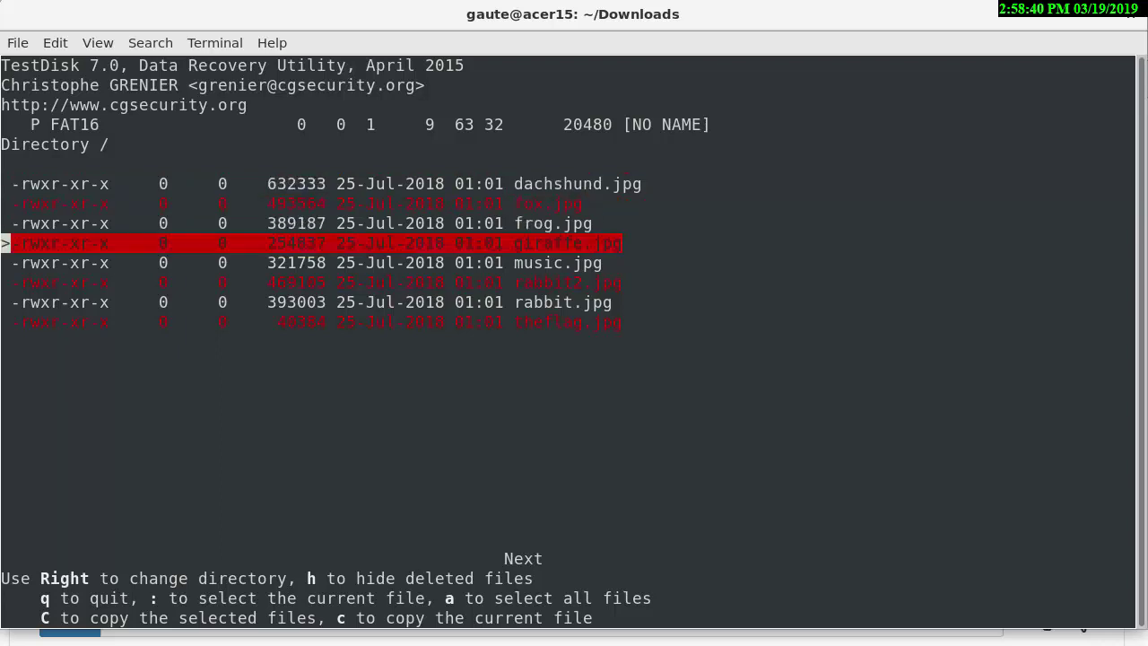
key(Down)
key(Down)
key(Down)
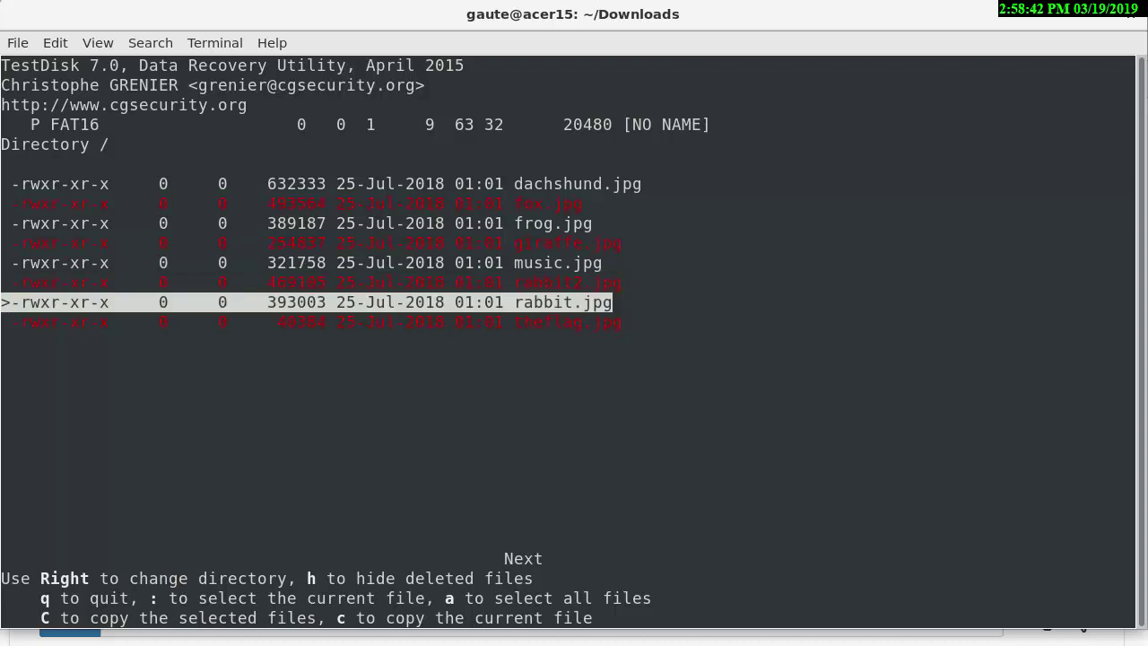
key(Down)
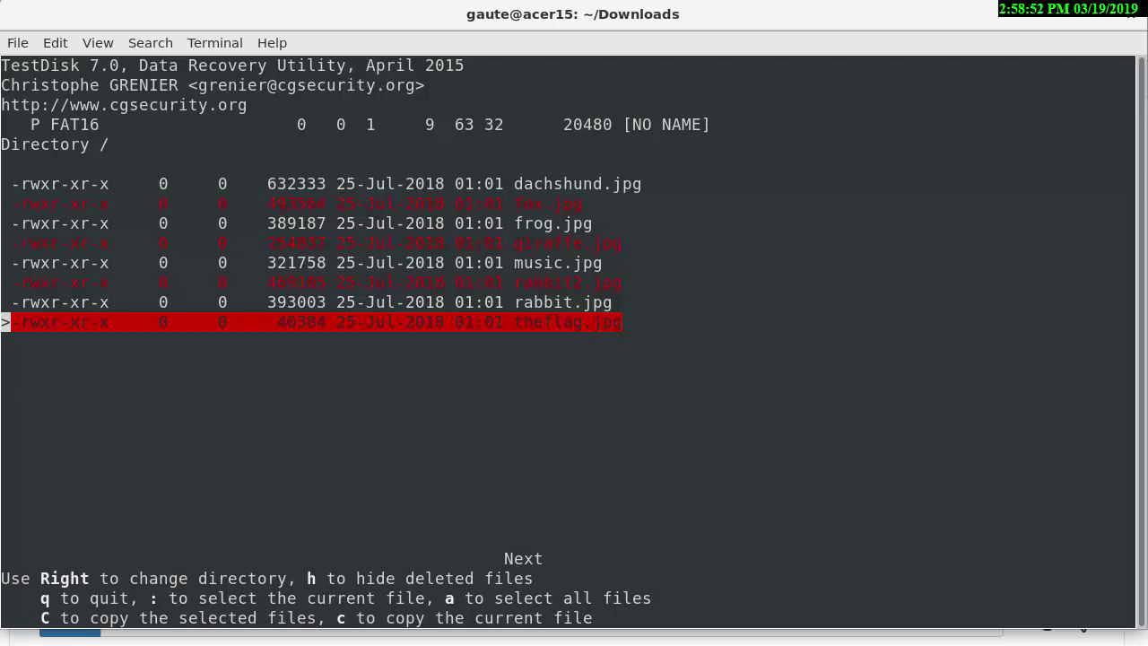
key(colon)
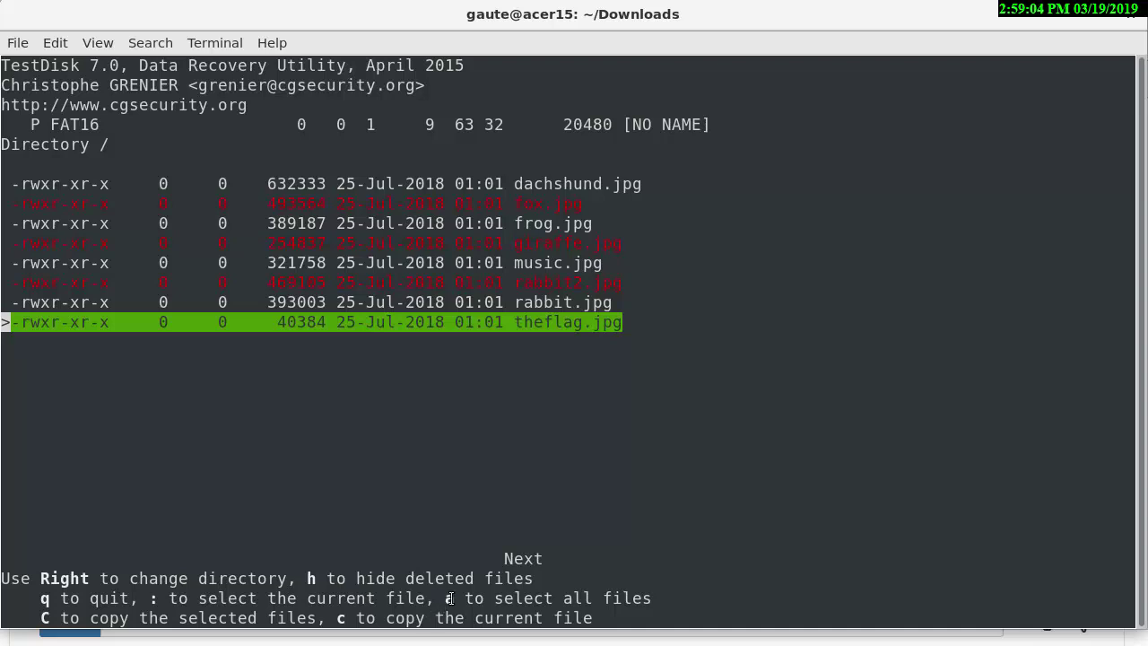
Copy theflag.jpg out of the disk image into the output directory inside Downloads.
key(c)
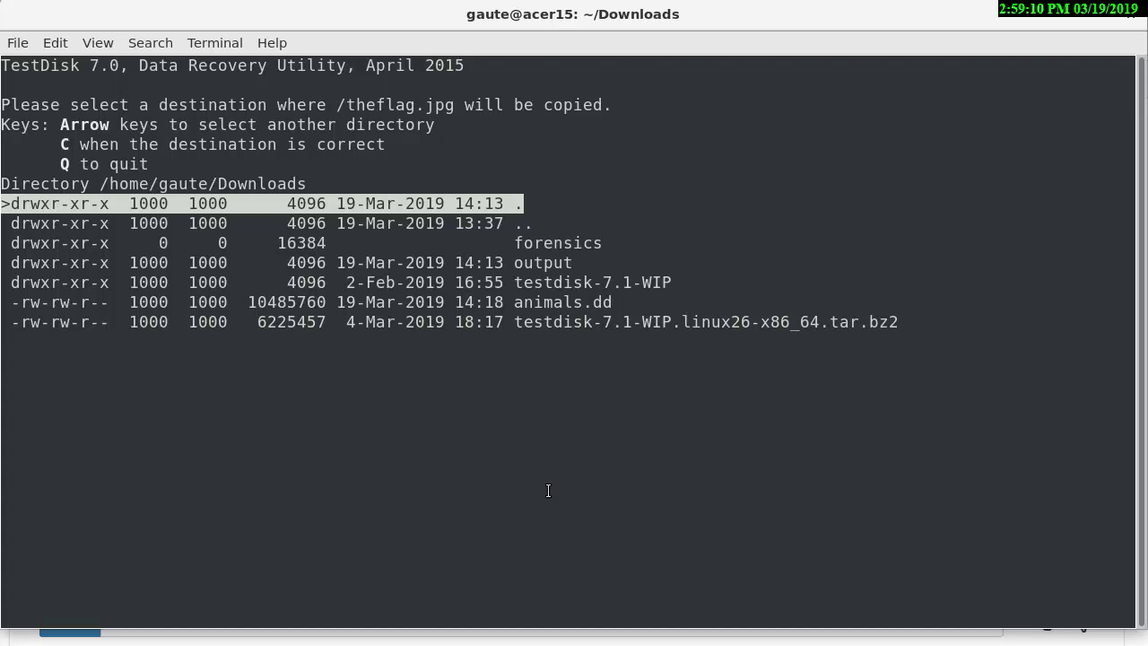
key(Down)
key(Down)
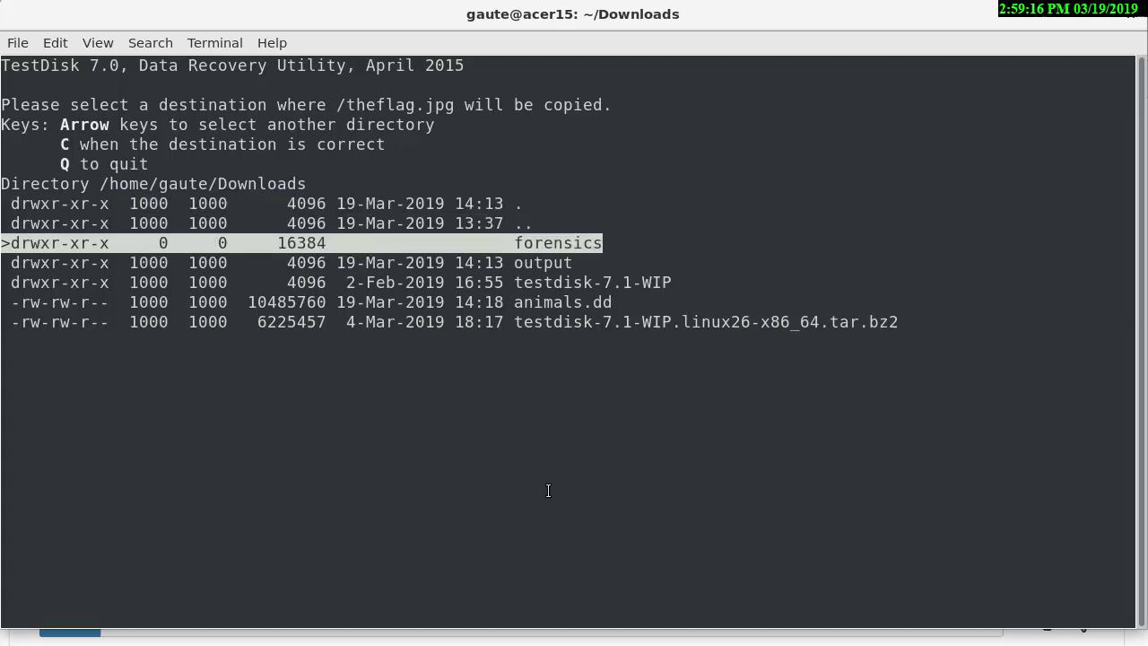
key(Down)
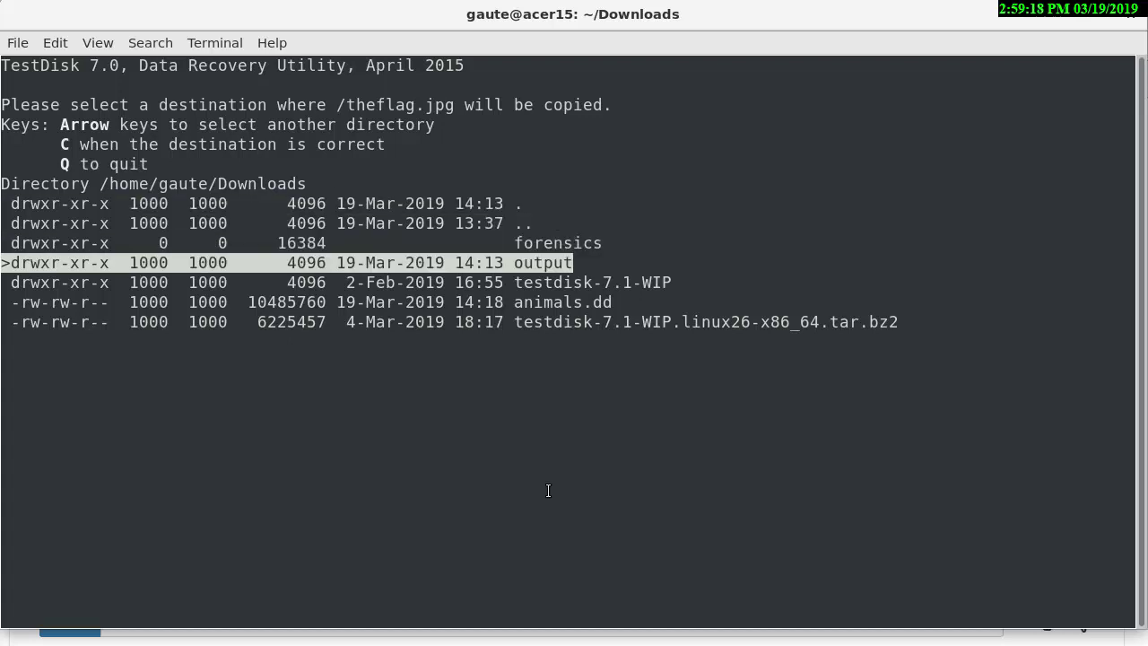
key(Right)
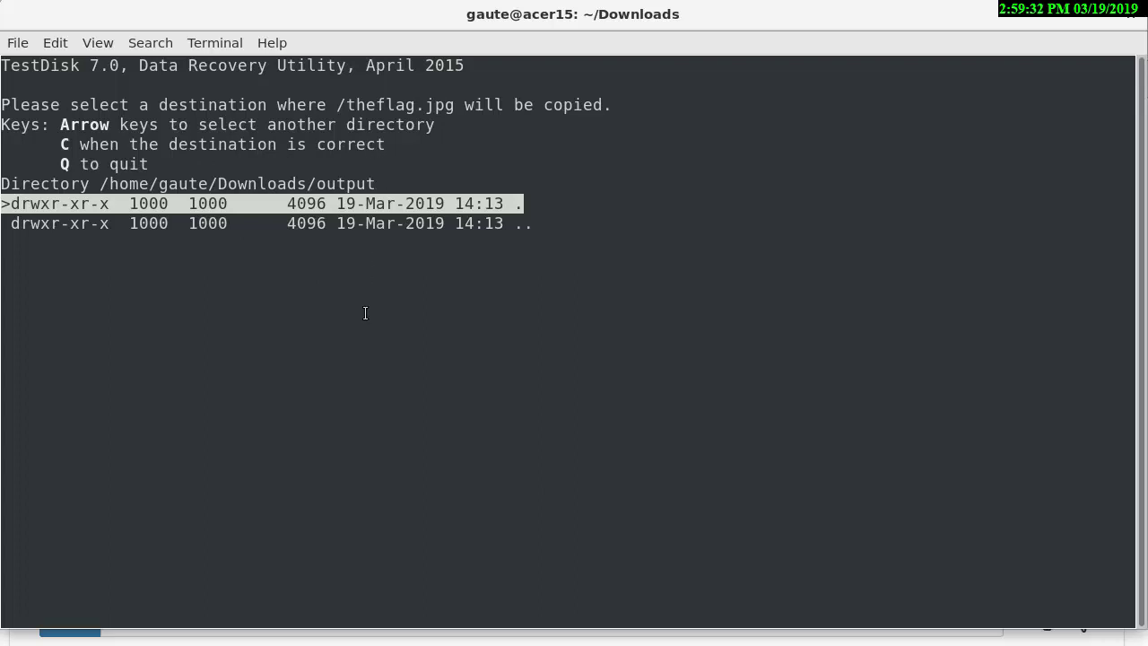
key(C)
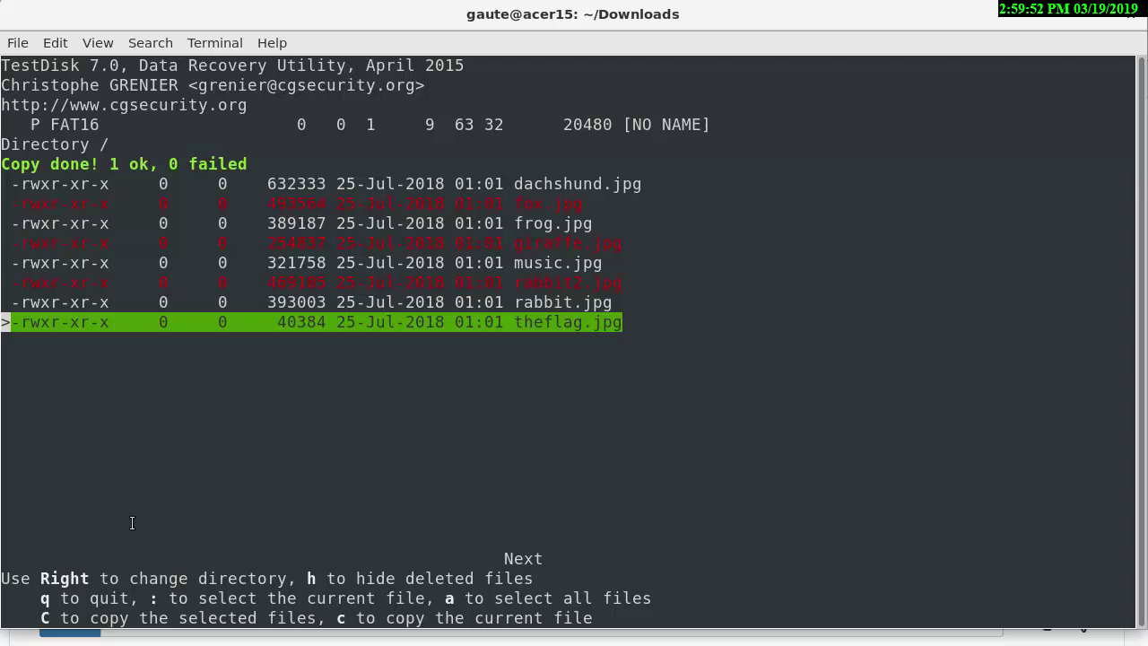
Quit TestDisk completely and list the files in the Downloads folder.
key(q)
key(q)
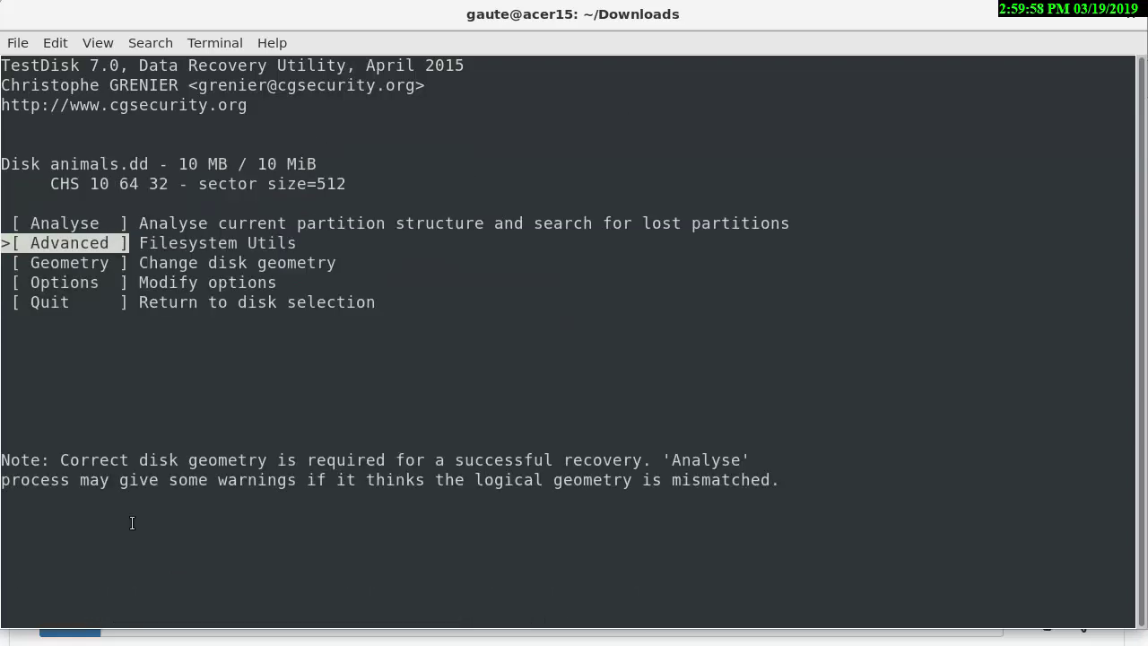
key(q)
key(q)
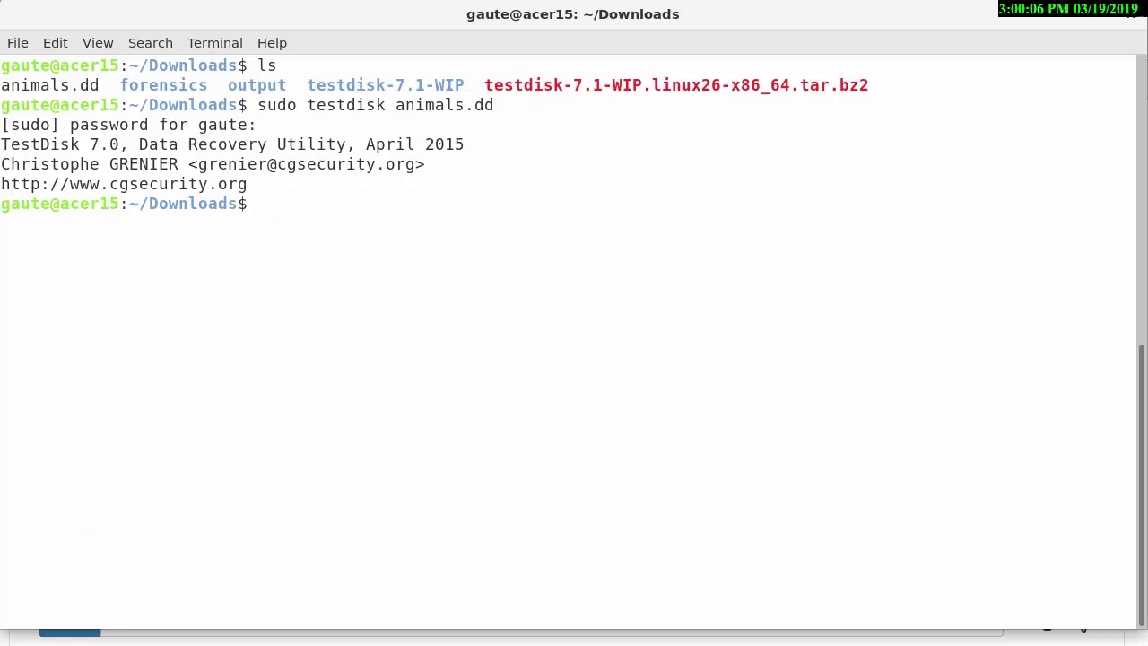
text(ls)
key(Return)
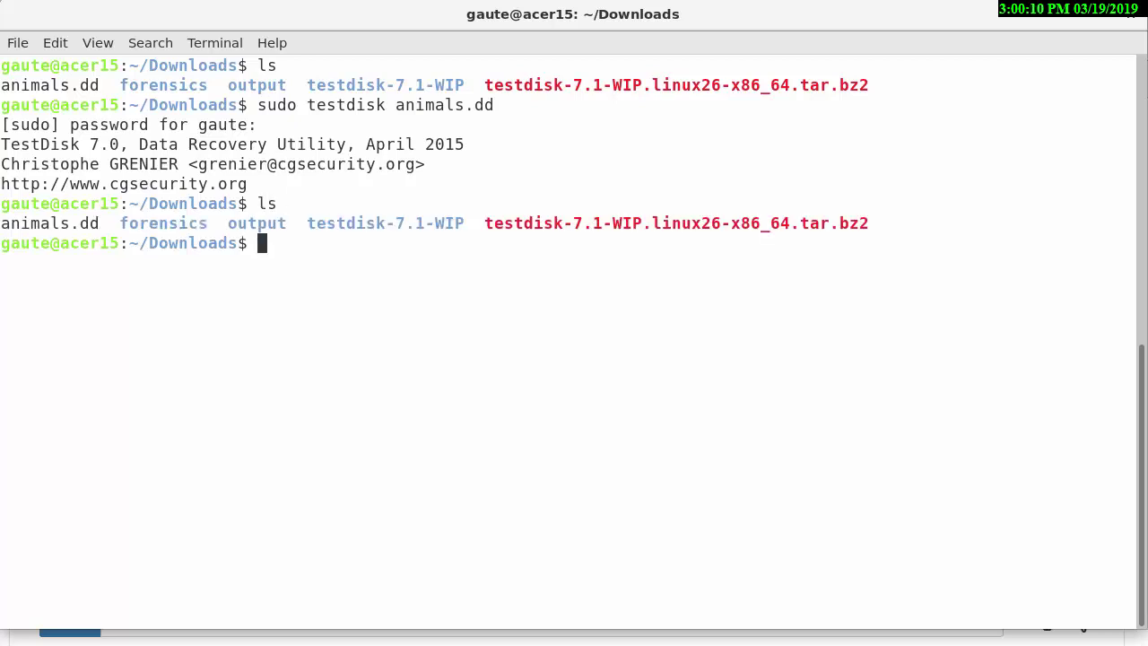
Go into the output directory, list its files and clear the terminal.
text(cd o)
key(Tab)
key(Return)
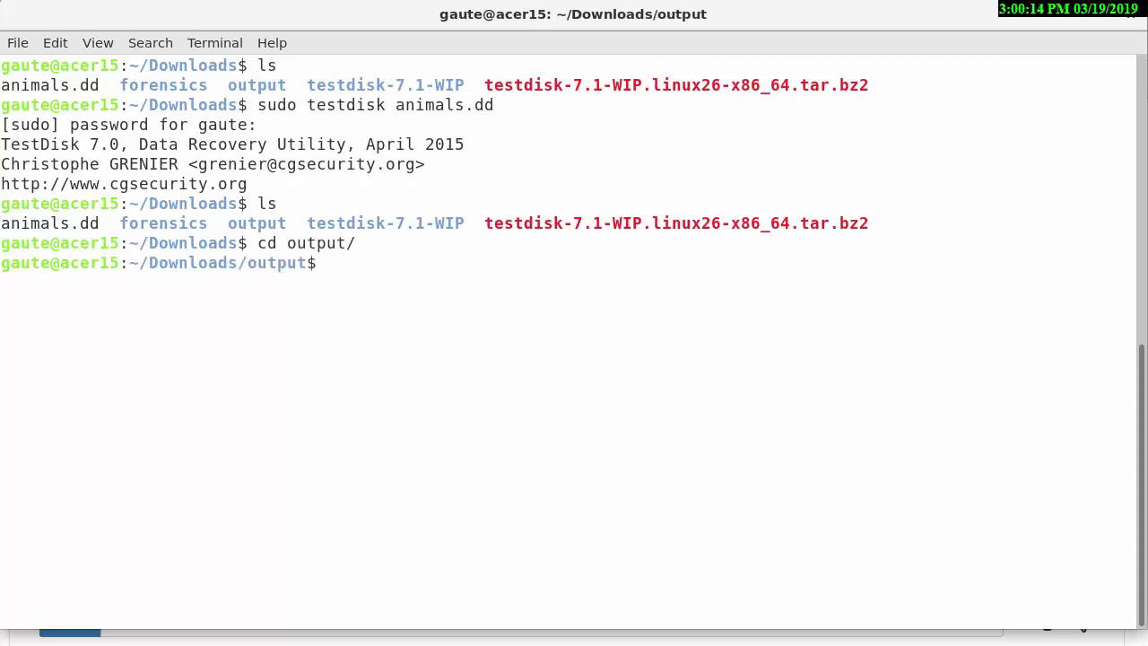
text(ls)
key(Return)
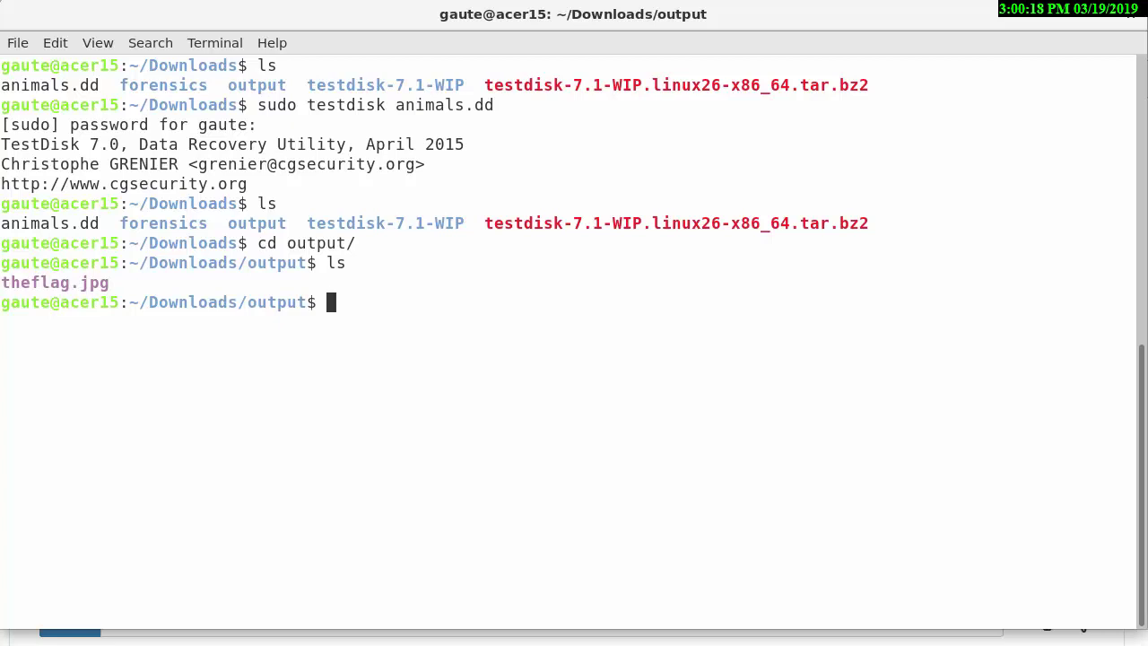
text(clear)
key(Return)
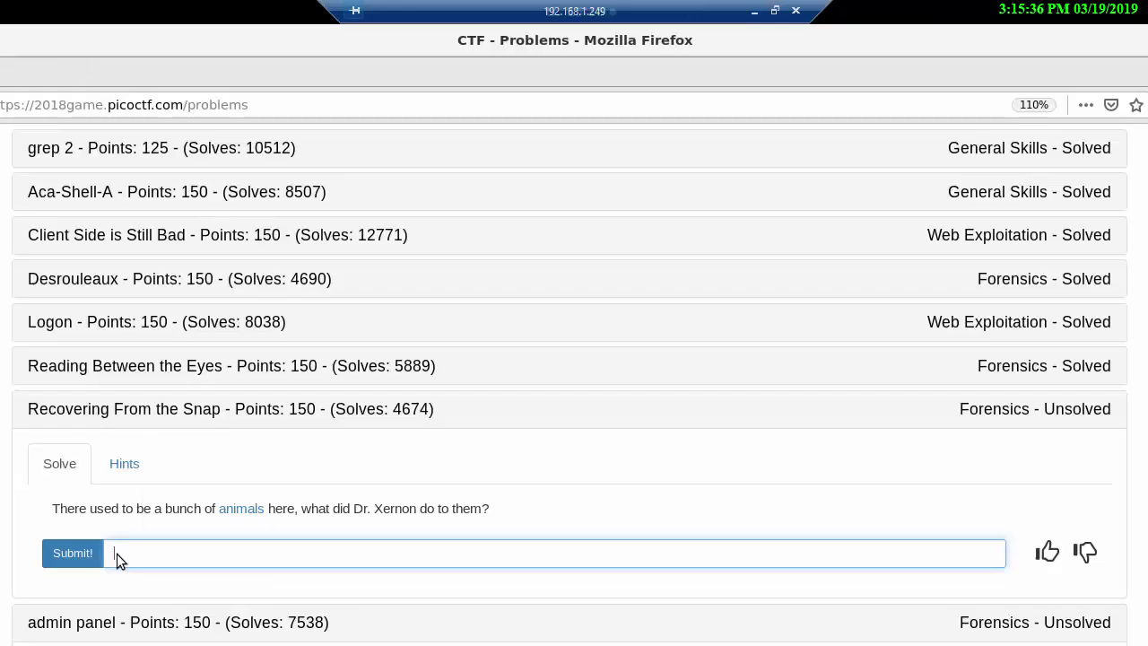
In Firefox, paste the flag picoCTF{th3_5n4p_happ3n3d} as the answer to Recovering From the Snap and submit it.
click(116, 553)
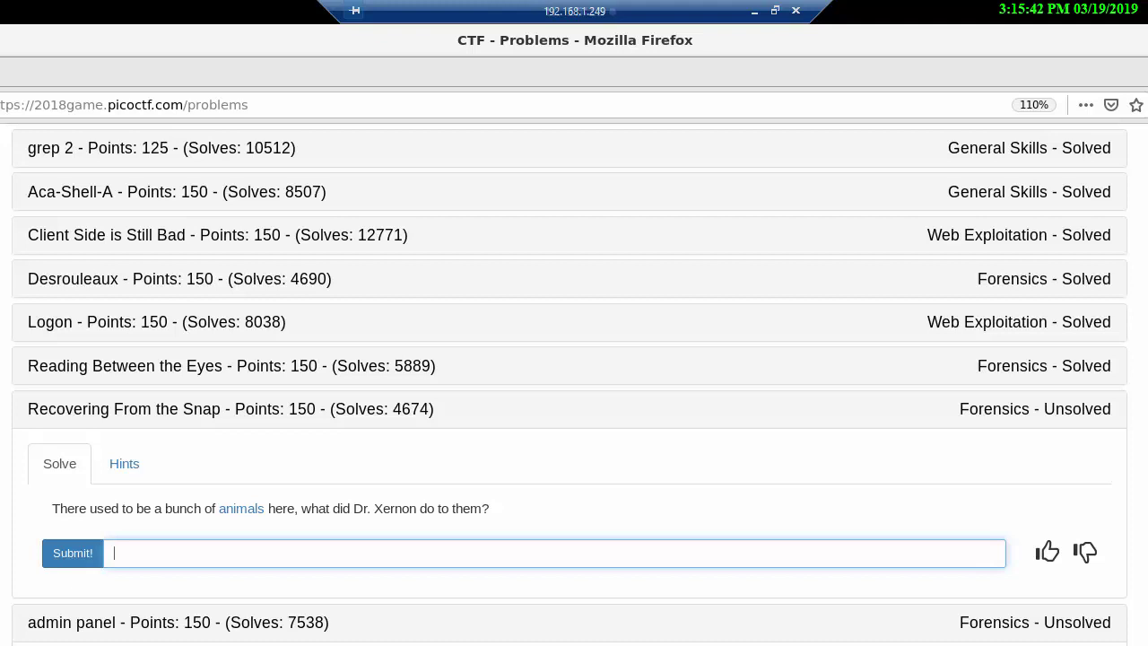
right_click(114, 552)
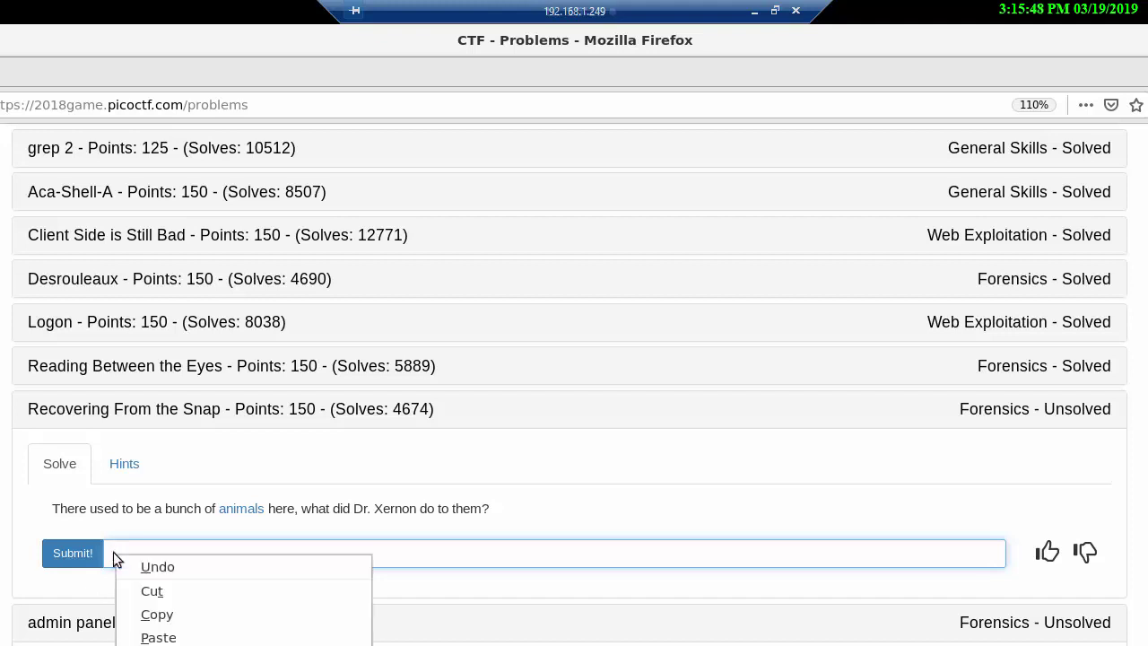
click(169, 638)
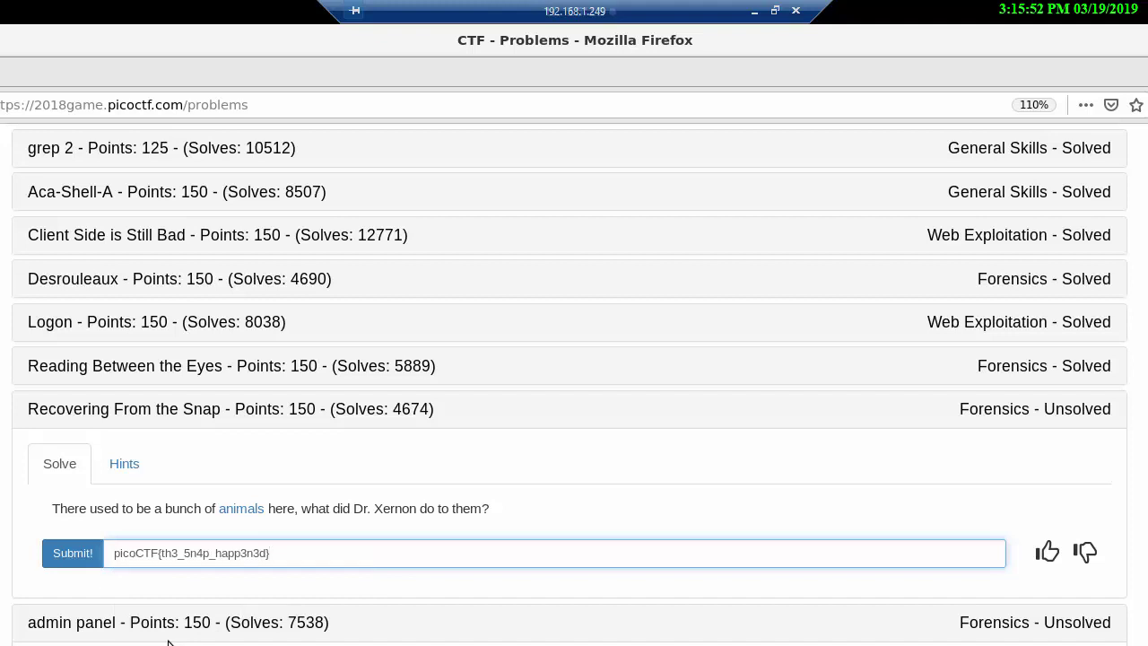
click(79, 557)
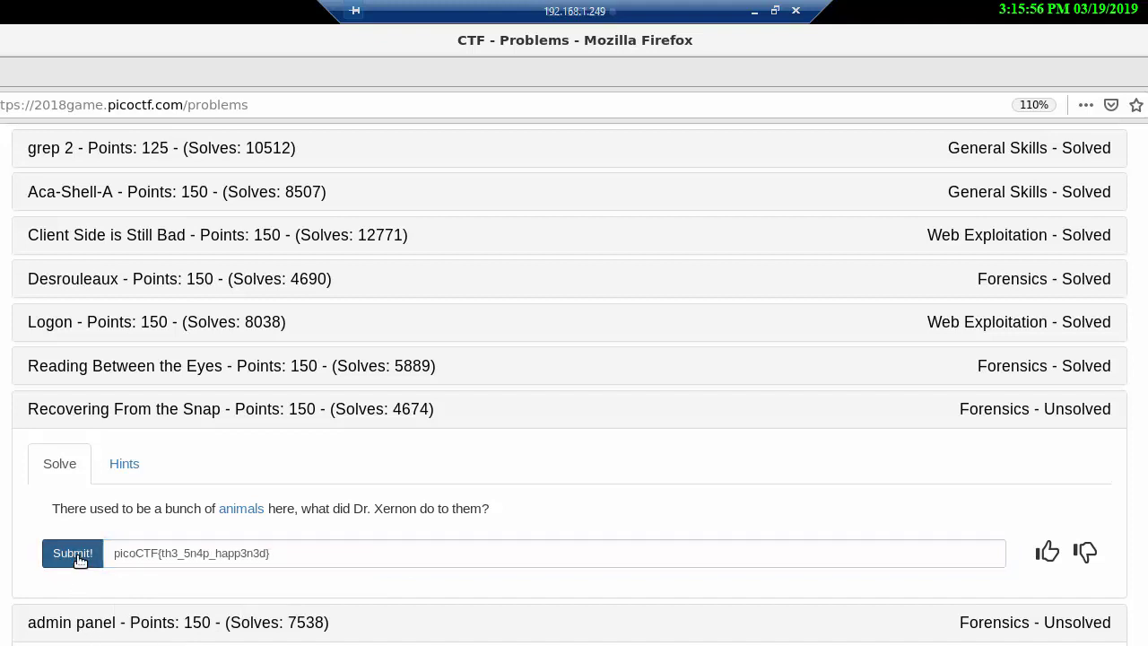